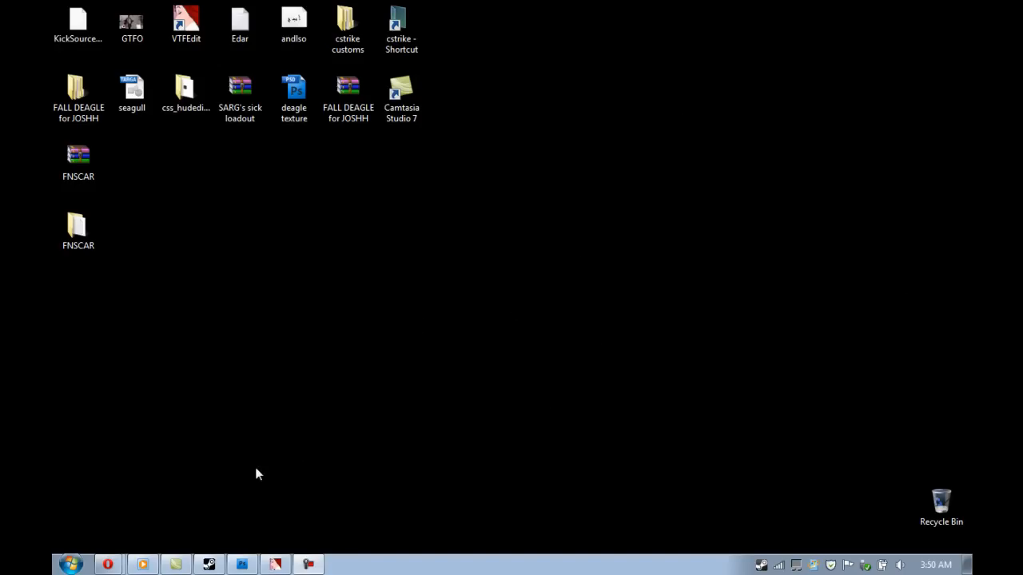
Step: Launch Model Viewer from the Source SDK launcher and put the launcher away
{"action": "left_click", "coordinate": [208, 565]}
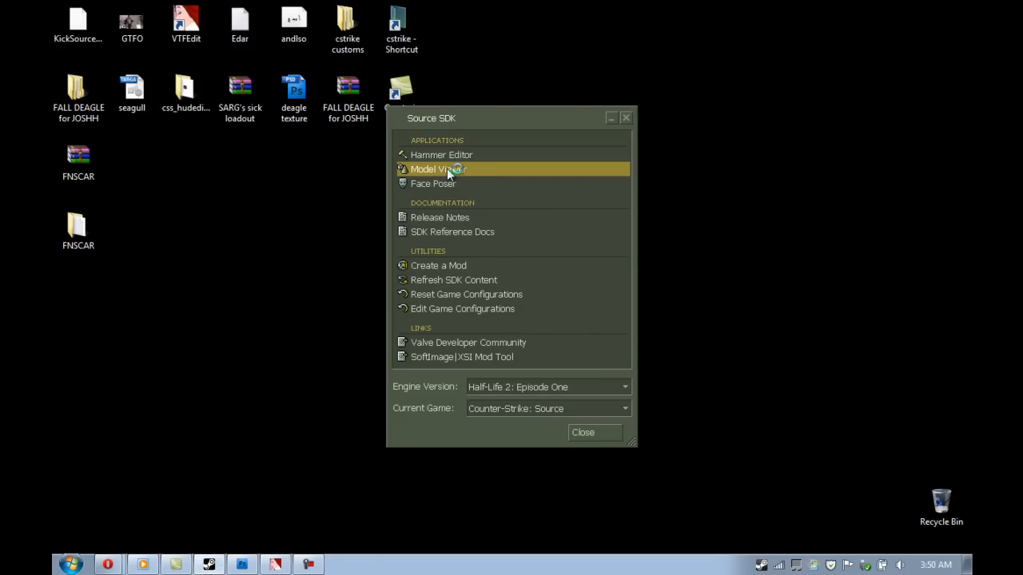
{"action": "left_click", "coordinate": [611, 122]}
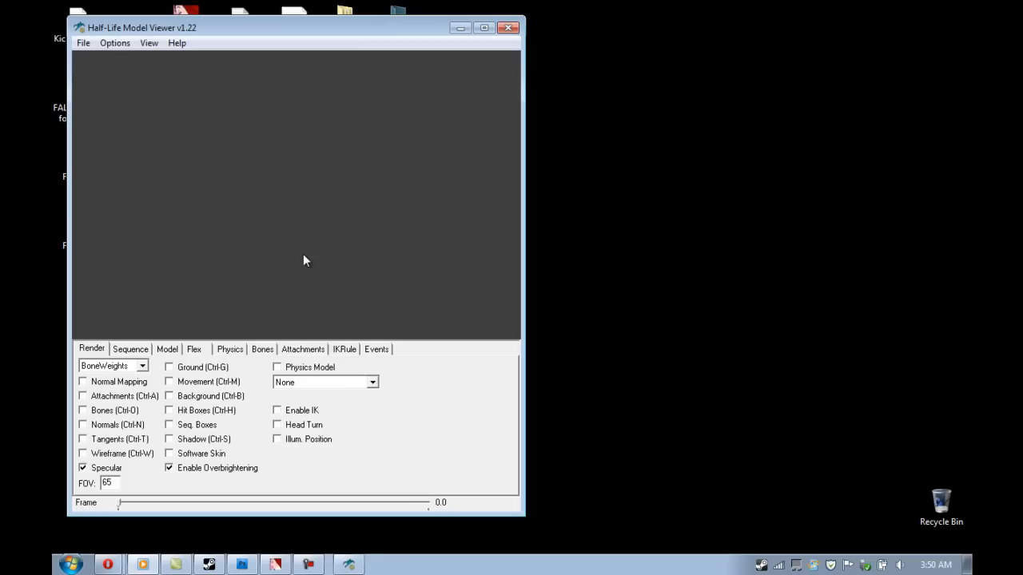
Step: Browse Load Model into the models/weapons folder and select w_rif_aug.mdl
{"action": "left_click", "coordinate": [87, 45]}
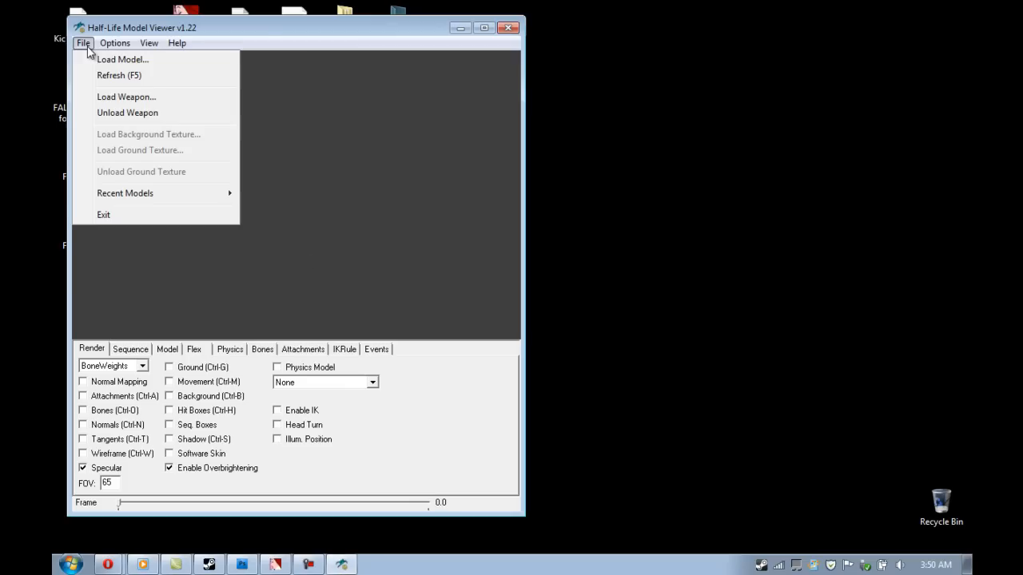
{"action": "left_click", "coordinate": [96, 56]}
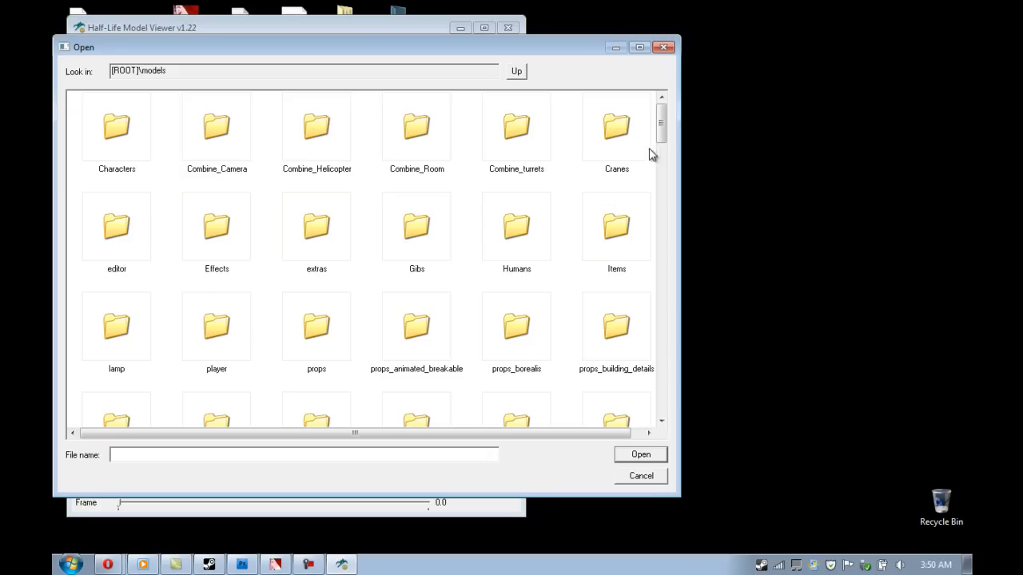
{"action": "left_click_drag", "start_coordinate": [661, 120], "coordinate": [661, 185]}
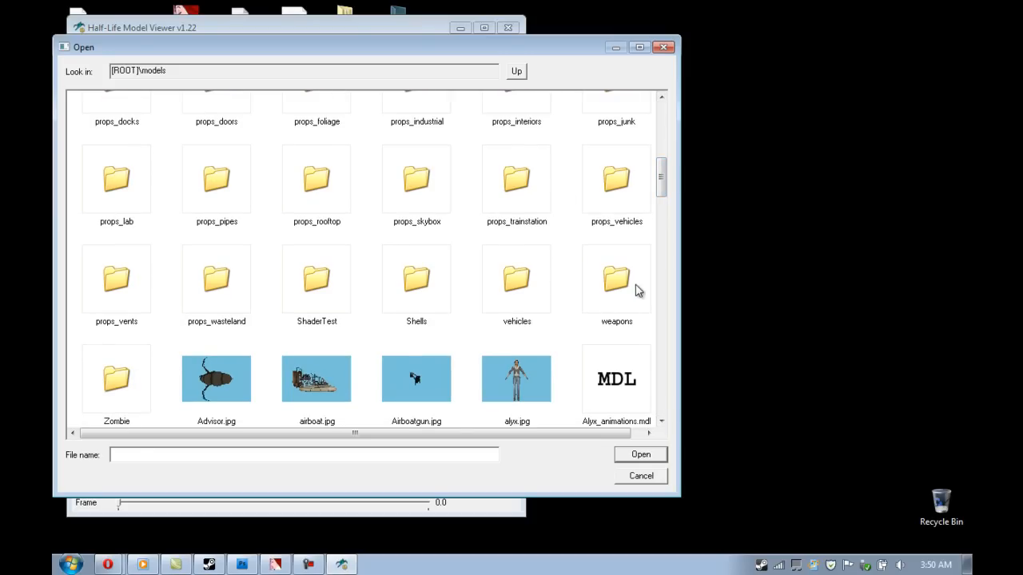
{"action": "double_click", "coordinate": [637, 279]}
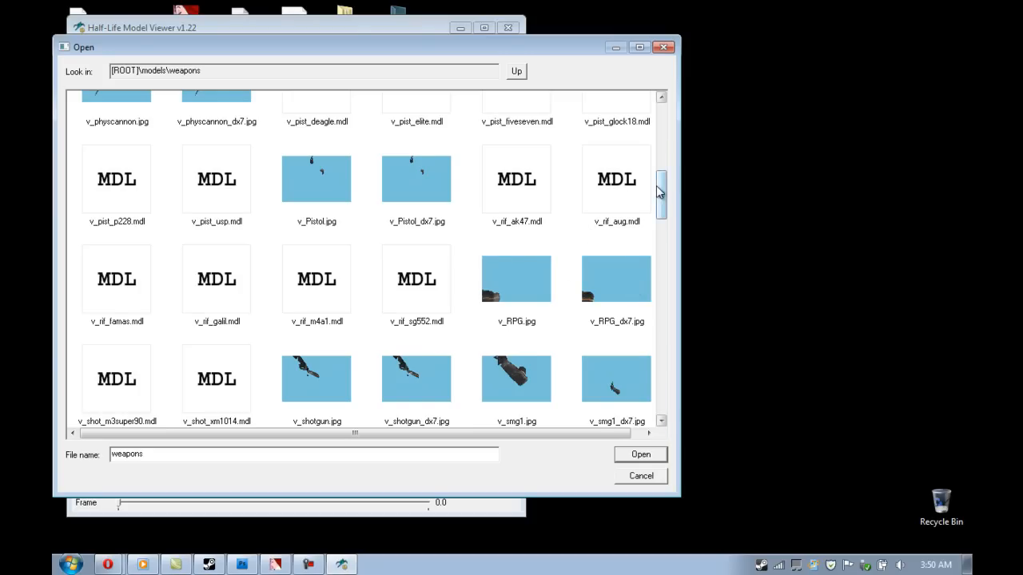
{"action": "left_click_drag", "start_coordinate": [659, 192], "coordinate": [664, 328]}
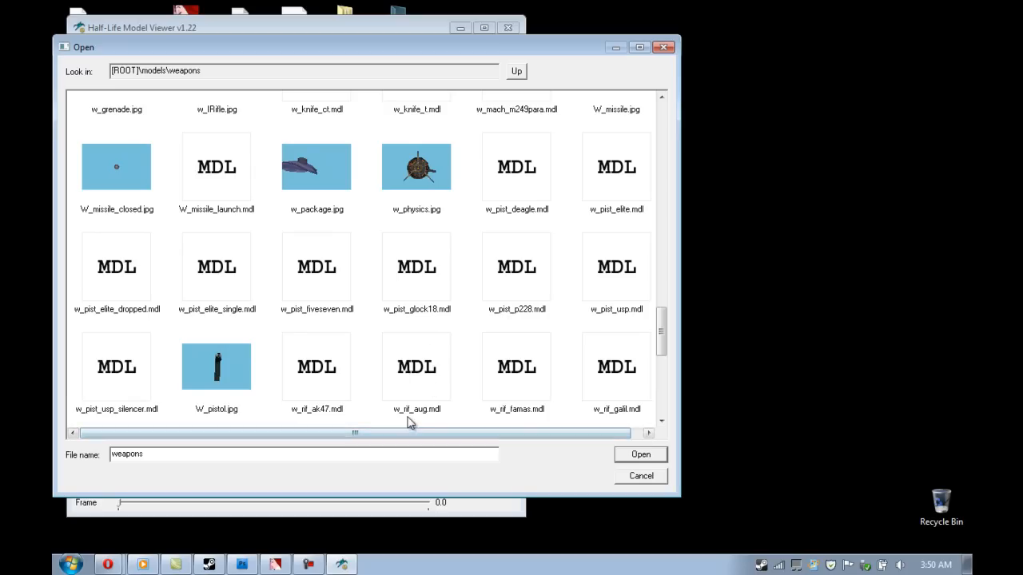
{"action": "left_click", "coordinate": [413, 375]}
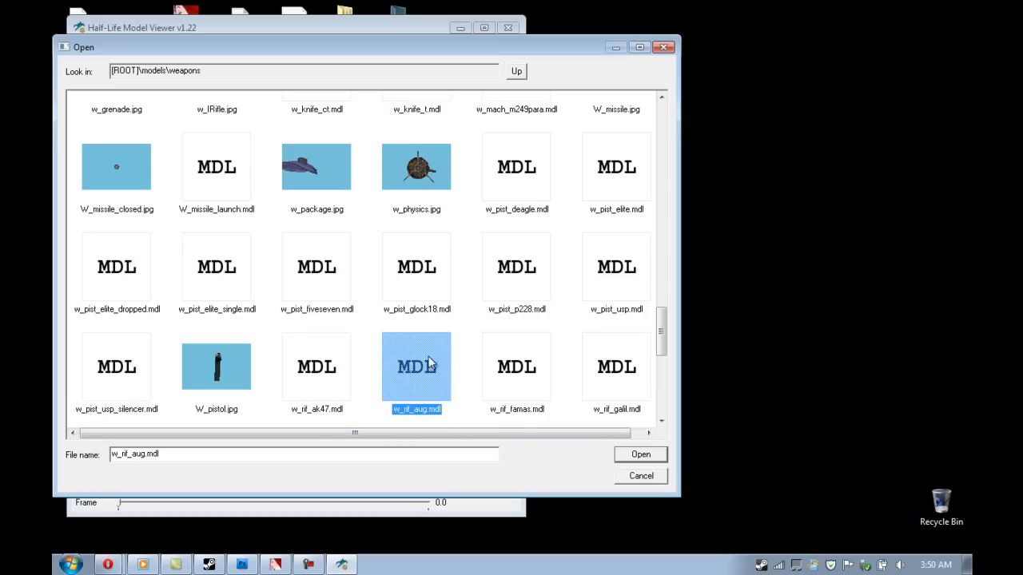
Step: Load w_rif_aug.mdl, clear the attachment axes, and orbit the rifle into a clean side profile
{"action": "left_click", "coordinate": [641, 453]}
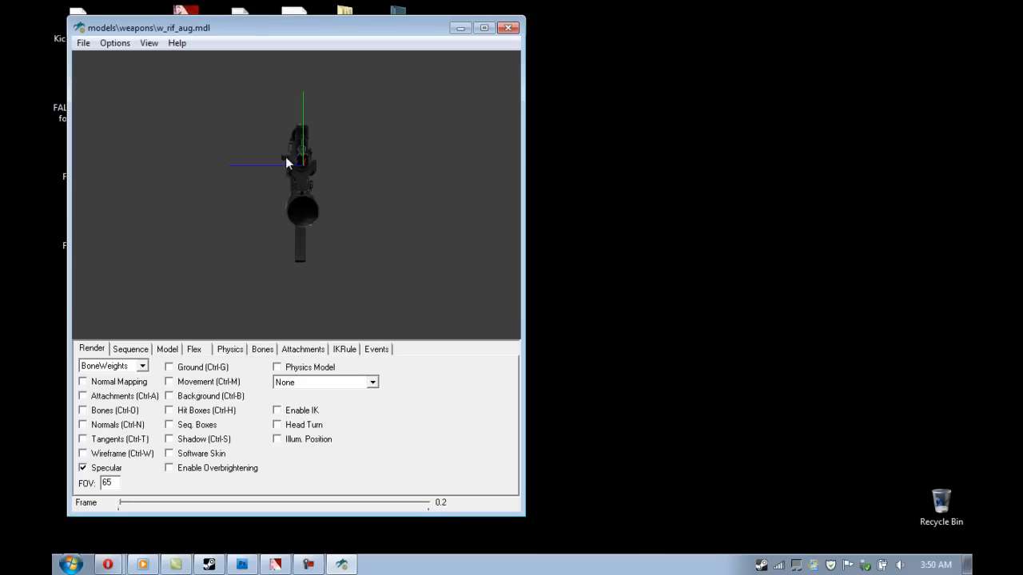
{"action": "mouse_move", "coordinate": [334, 177]}
{"action": "left_mouse_down"}
{"action": "mouse_move", "coordinate": [338, 190]}
{"action": "mouse_move", "coordinate": [357, 189]}
{"action": "mouse_move", "coordinate": [304, 190]}
{"action": "left_mouse_up"}
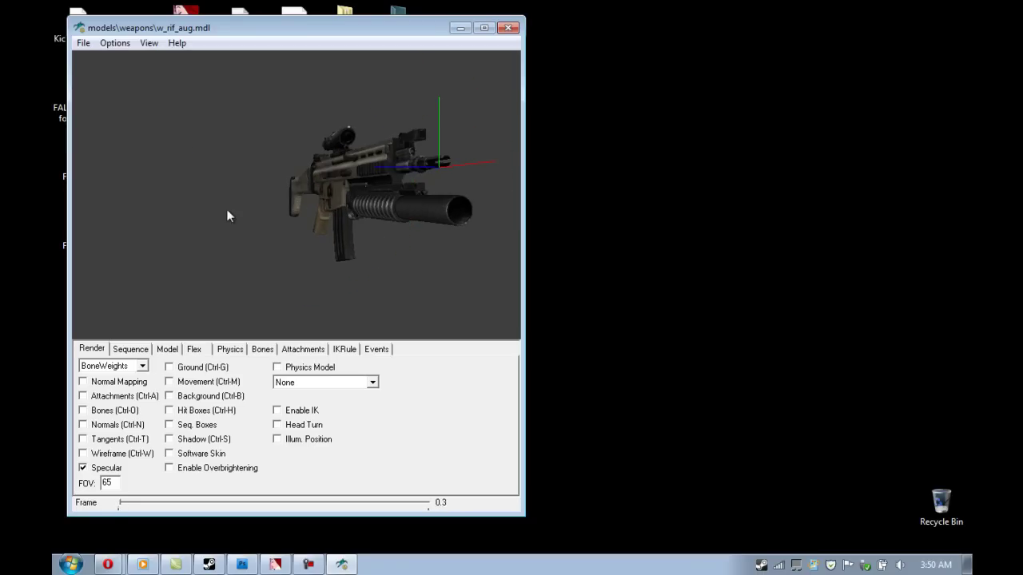
{"action": "left_click", "coordinate": [302, 349]}
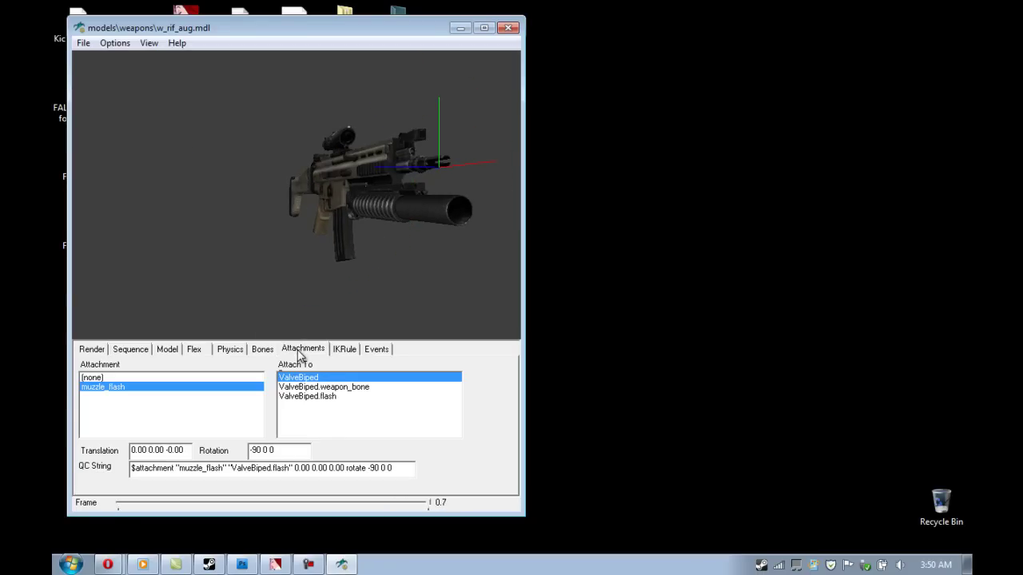
{"action": "left_click", "coordinate": [116, 378]}
{"action": "left_click", "coordinate": [102, 352]}
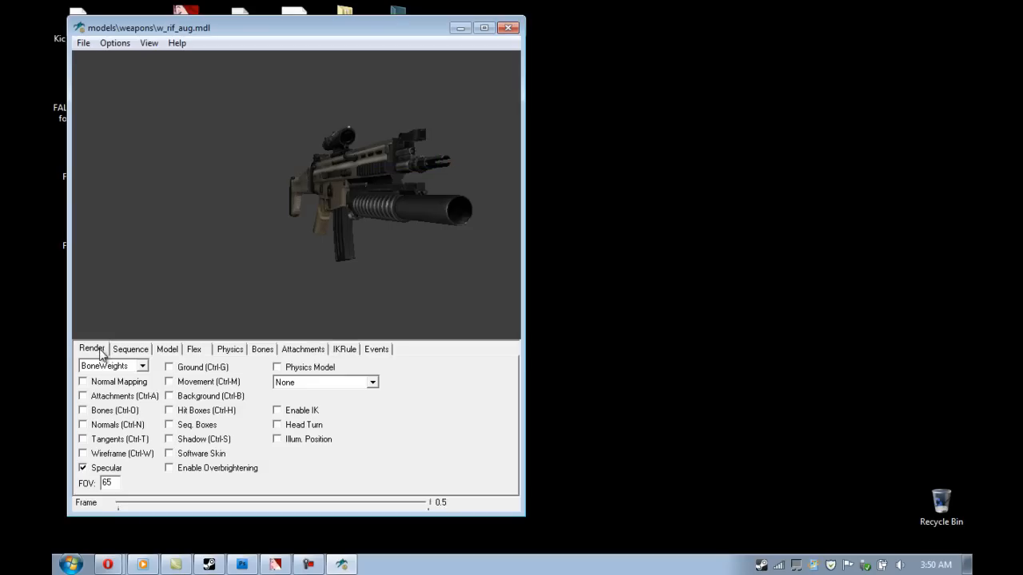
{"action": "mouse_move", "coordinate": [369, 175]}
{"action": "left_mouse_down"}
{"action": "mouse_move", "coordinate": [407, 179]}
{"action": "mouse_move", "coordinate": [372, 178]}
{"action": "left_mouse_up"}
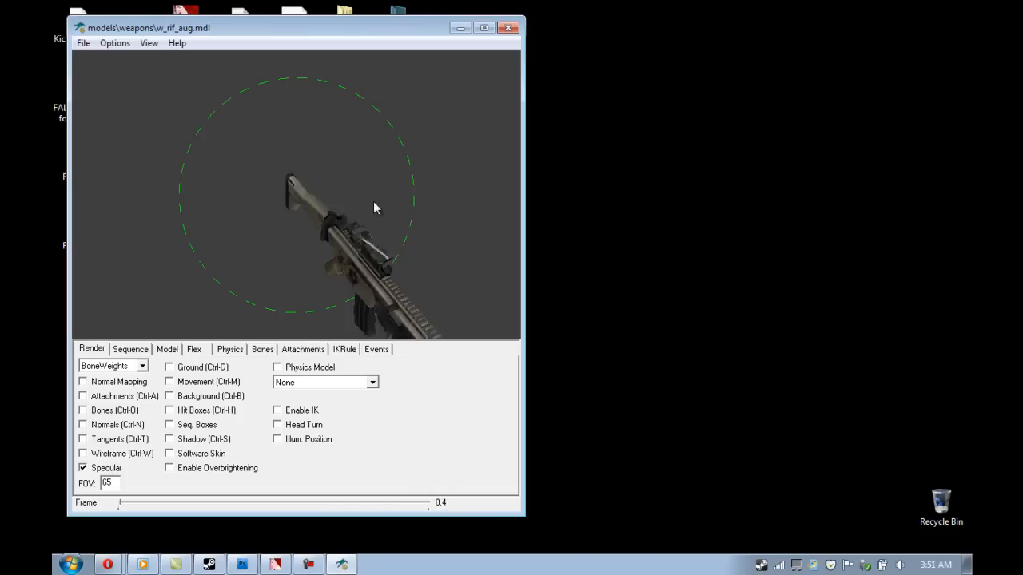
{"action": "scroll", "coordinate": [372, 178], "scroll_direction": "up", "scroll_amount": 6}
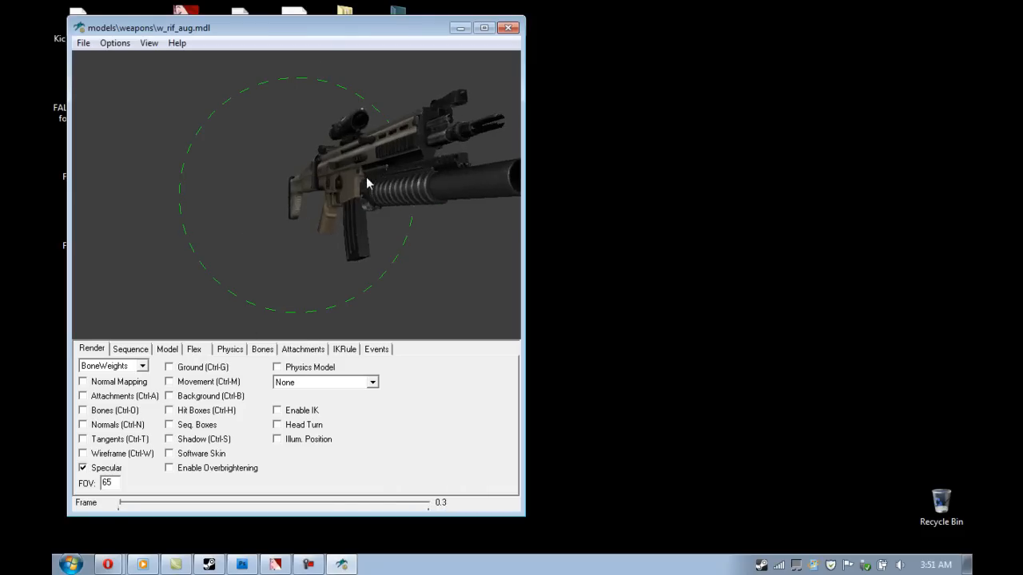
{"action": "scroll", "coordinate": [370, 169], "scroll_direction": "down", "scroll_amount": 6}
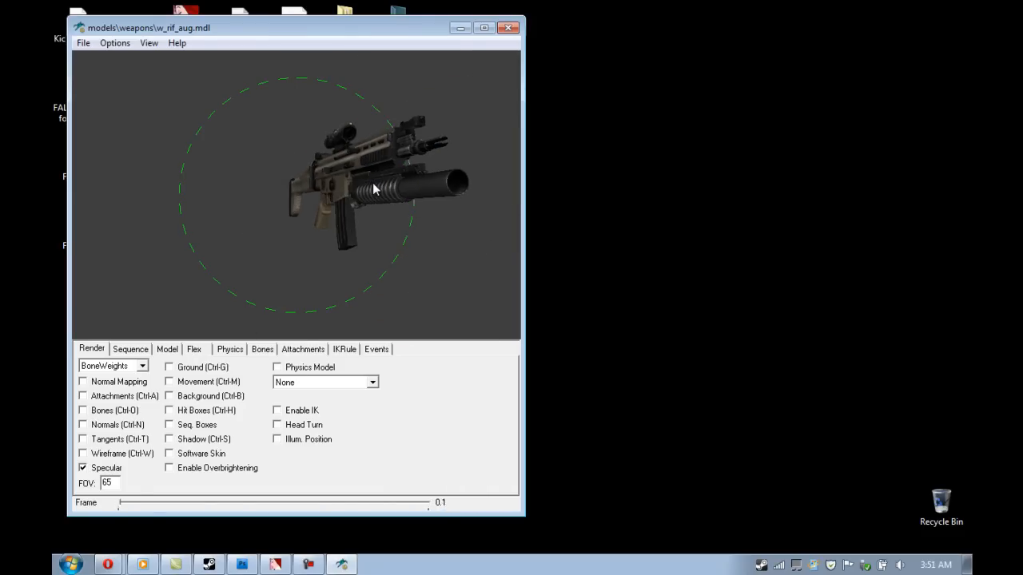
{"action": "mouse_move", "coordinate": [372, 188]}
{"action": "left_mouse_down"}
{"action": "mouse_move", "coordinate": [405, 190]}
{"action": "mouse_move", "coordinate": [374, 177]}
{"action": "left_mouse_up"}
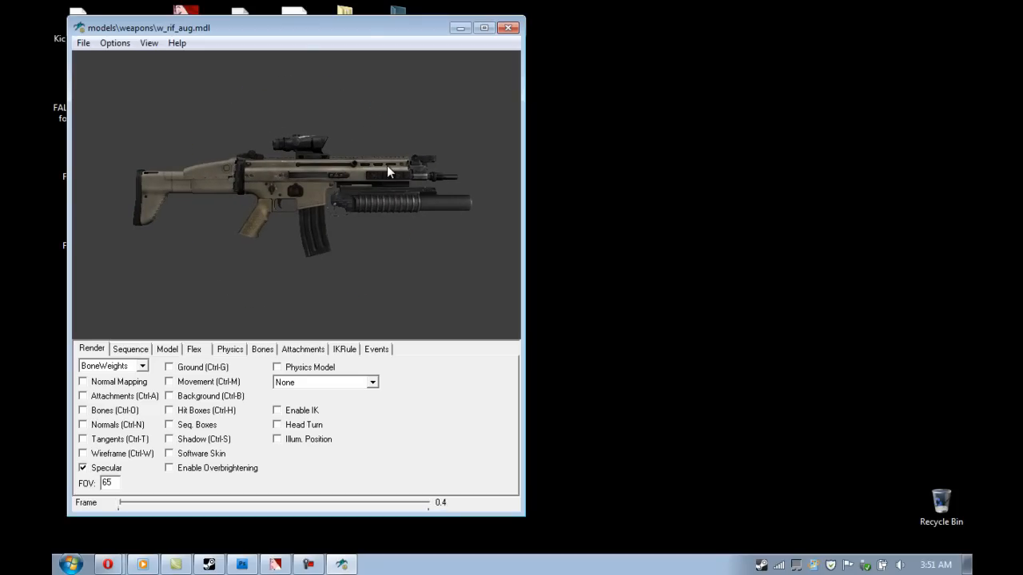
Step: Set the viewport background colour to white, then minimize the Model Viewer
{"action": "left_click", "coordinate": [115, 43]}
{"action": "left_click", "coordinate": [125, 54]}
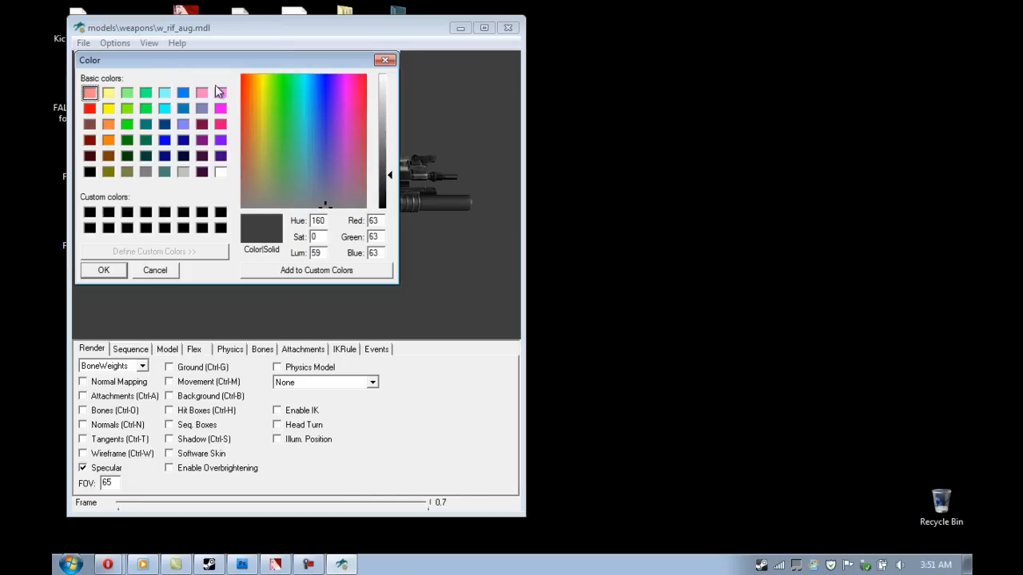
{"action": "left_click", "coordinate": [221, 172]}
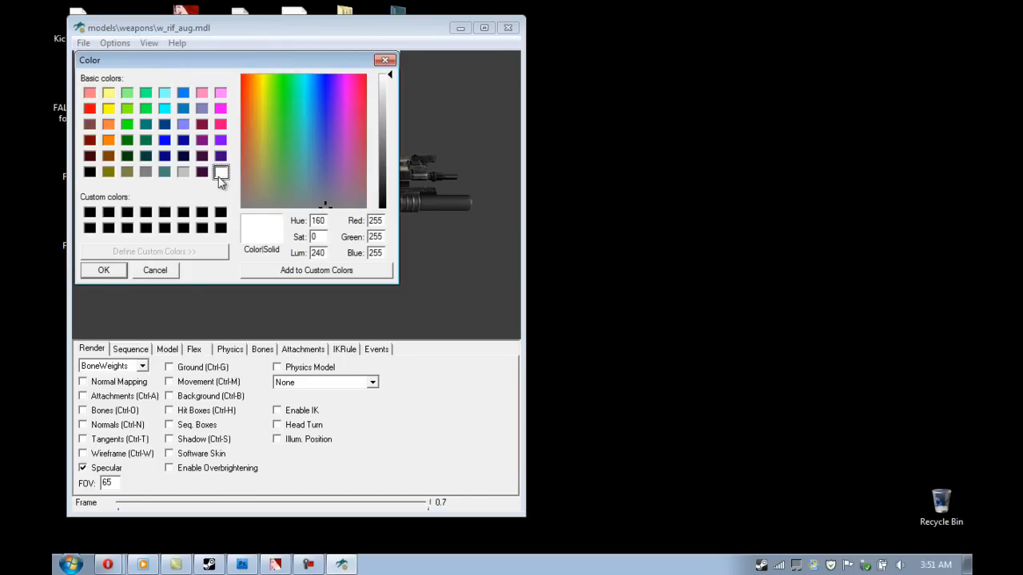
{"action": "left_click", "coordinate": [112, 270]}
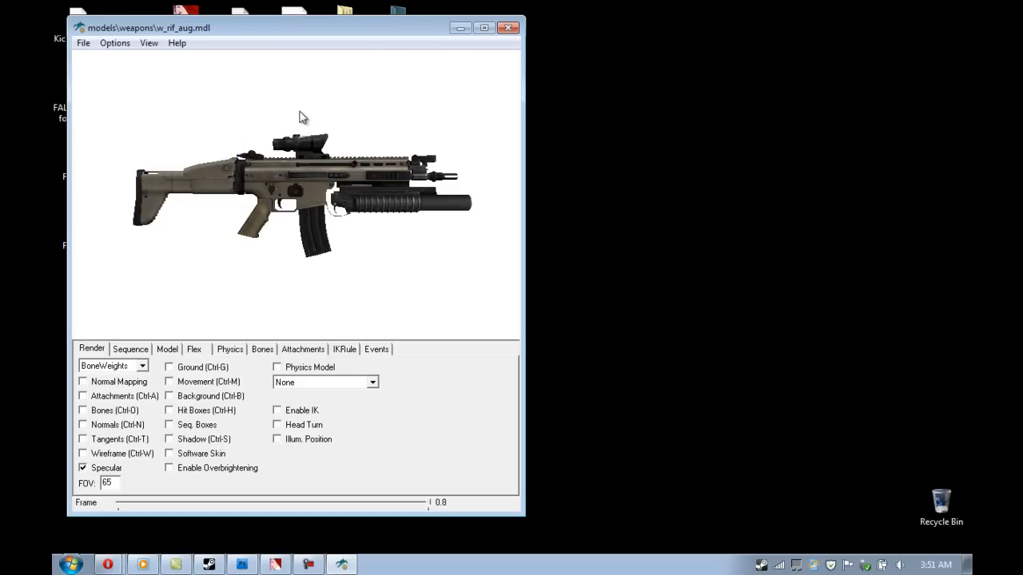
{"action": "left_click", "coordinate": [460, 28]}
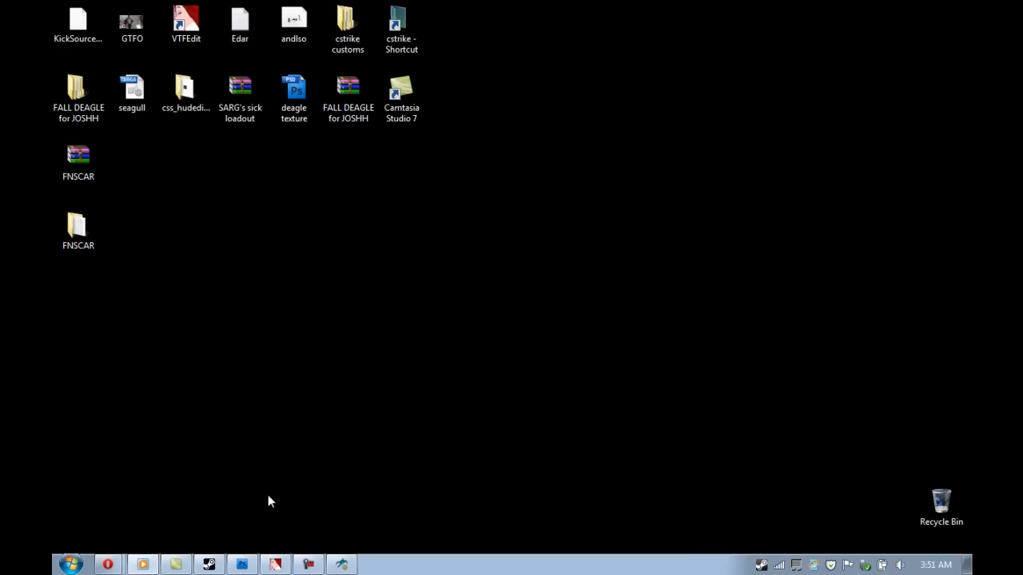
Step: Create a new 1280×800 Photoshop document and paste the screen capture into it
{"action": "left_click", "coordinate": [243, 565]}
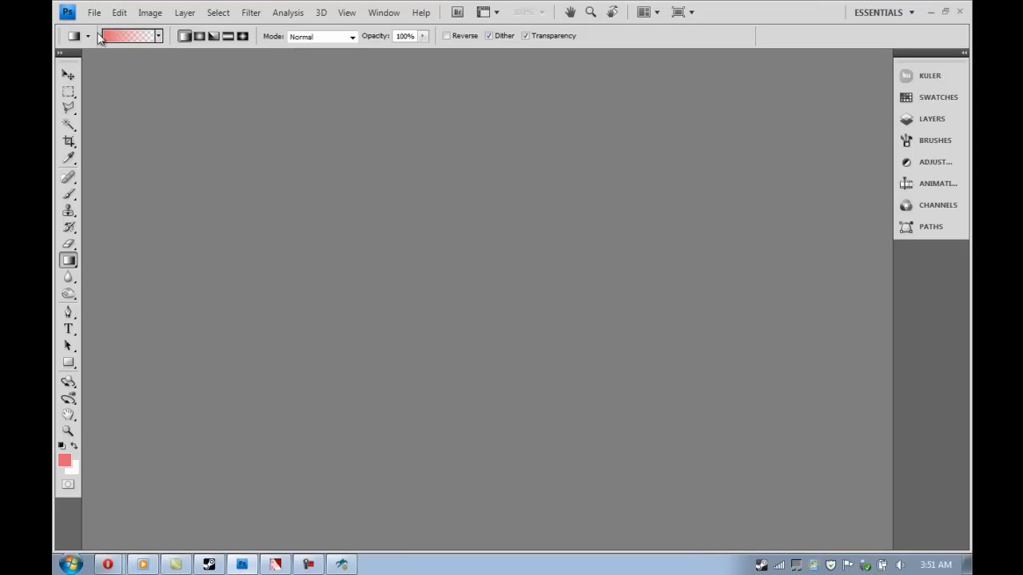
{"action": "left_click", "coordinate": [94, 12]}
{"action": "left_click", "coordinate": [109, 29]}
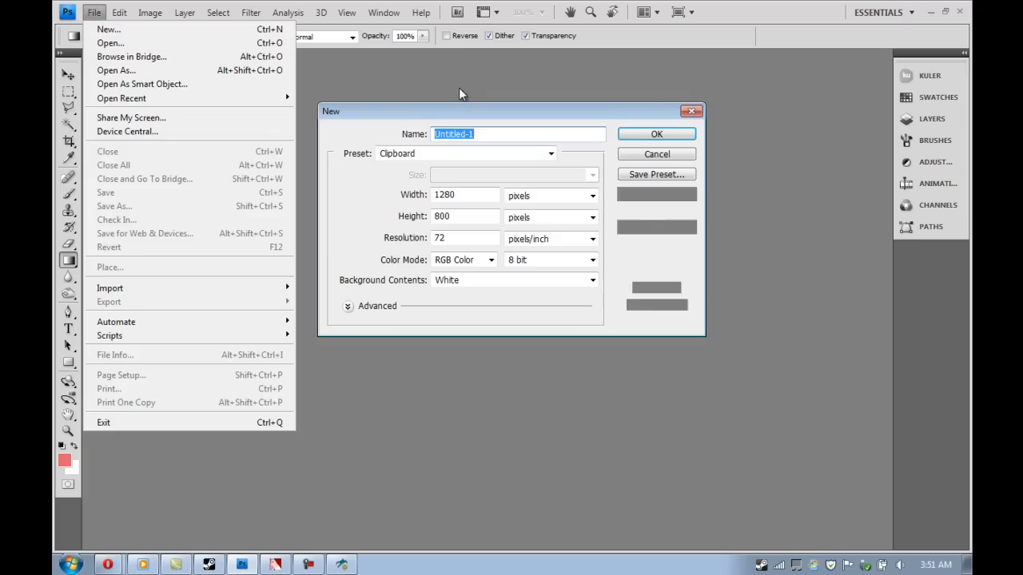
{"action": "left_click", "coordinate": [662, 134]}
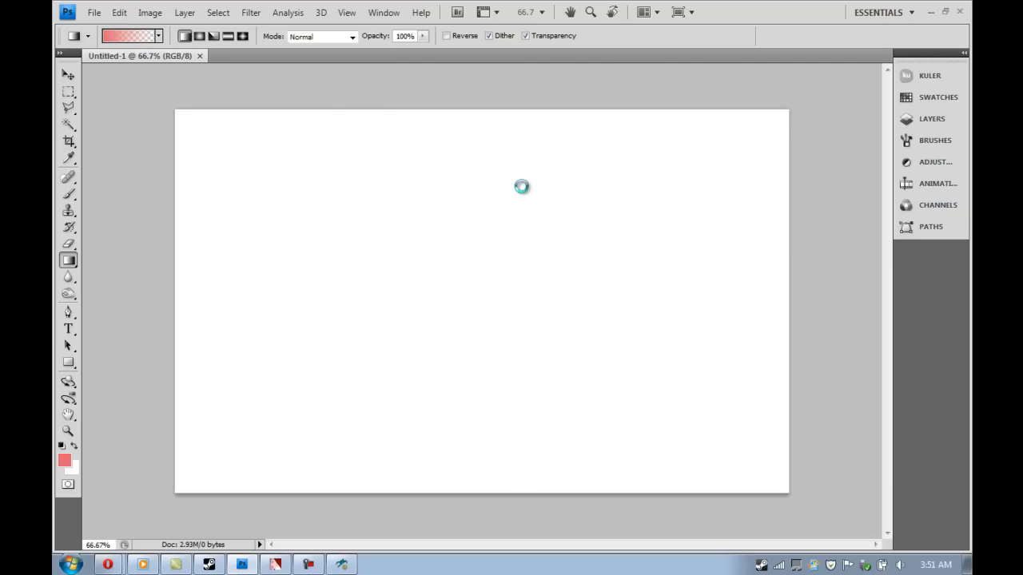
{"action": "key", "text": "ctrl+v"}
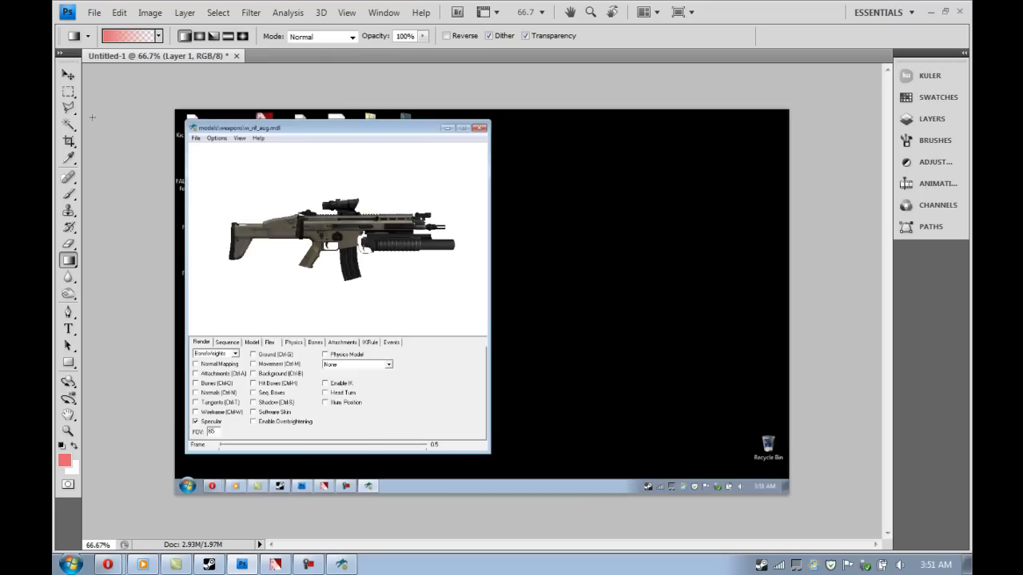
Step: Marquee-select the rifle viewport area, cut it to the clipboard, and close the document
{"action": "left_click", "coordinate": [70, 94]}
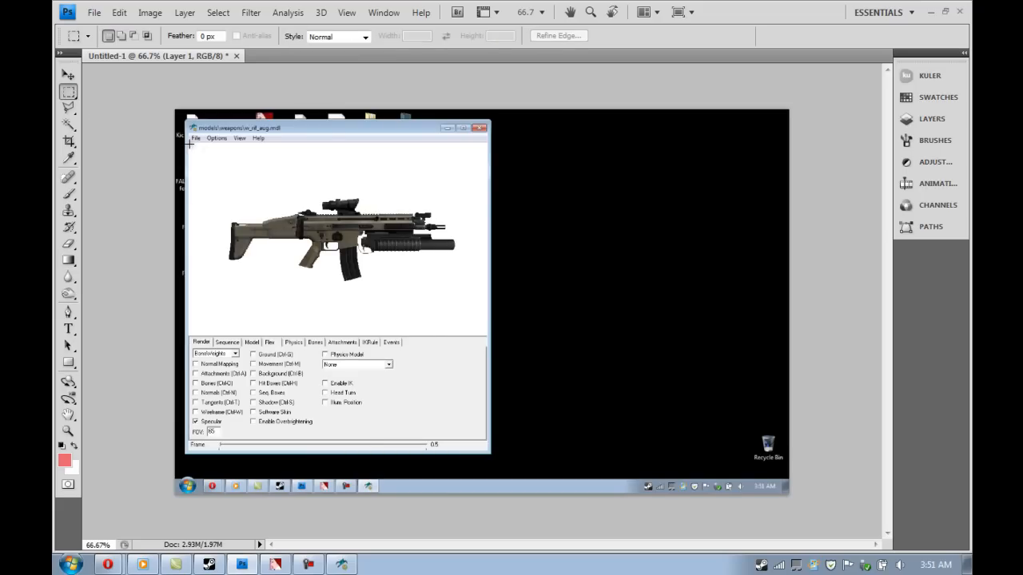
{"action": "mouse_move", "coordinate": [191, 144]}
{"action": "left_mouse_down"}
{"action": "mouse_move", "coordinate": [490, 342]}
{"action": "mouse_move", "coordinate": [484, 329]}
{"action": "left_mouse_up"}
{"action": "left_click", "coordinate": [119, 12]}
{"action": "left_click", "coordinate": [130, 96]}
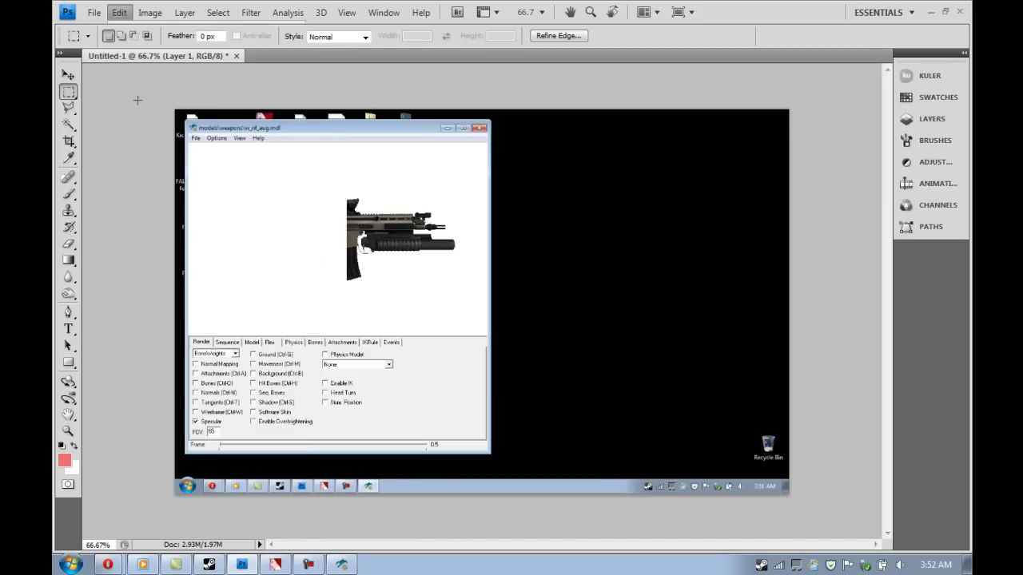
{"action": "left_click", "coordinate": [236, 56]}
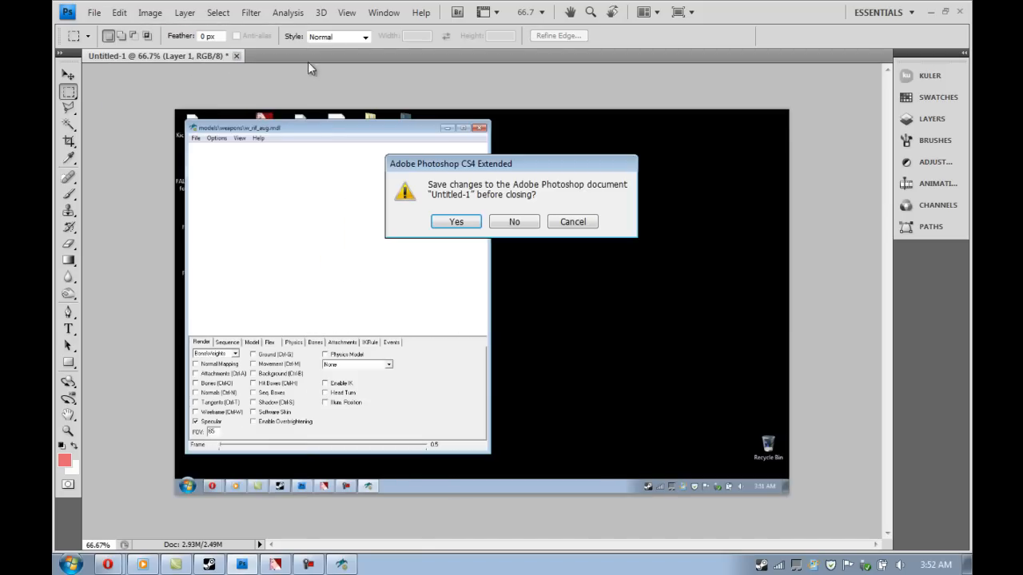
Step: Discard the screenshot unsaved, create a clipboard-sized document and paste the rifle into it
{"action": "left_click", "coordinate": [512, 223]}
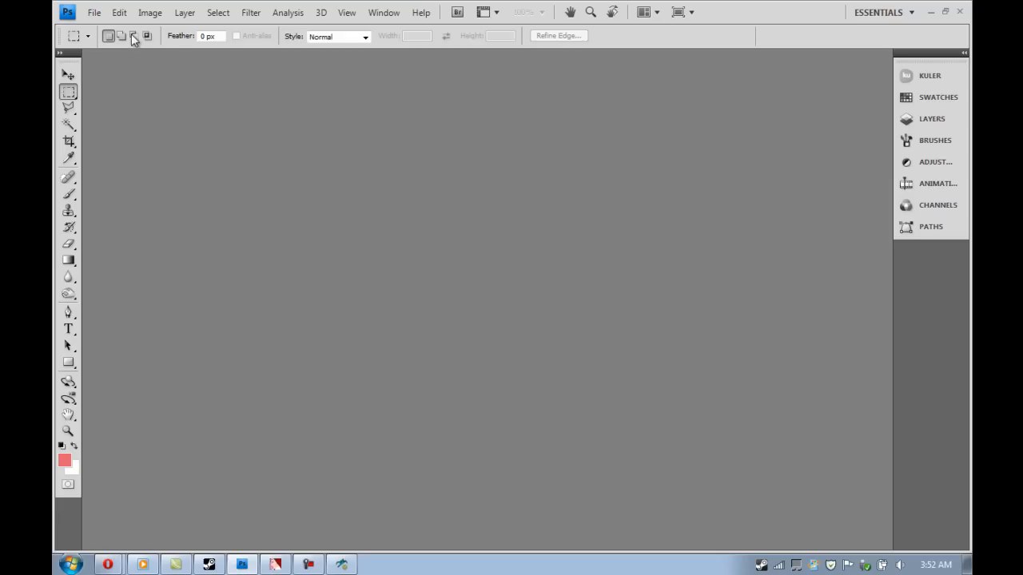
{"action": "left_click", "coordinate": [94, 12]}
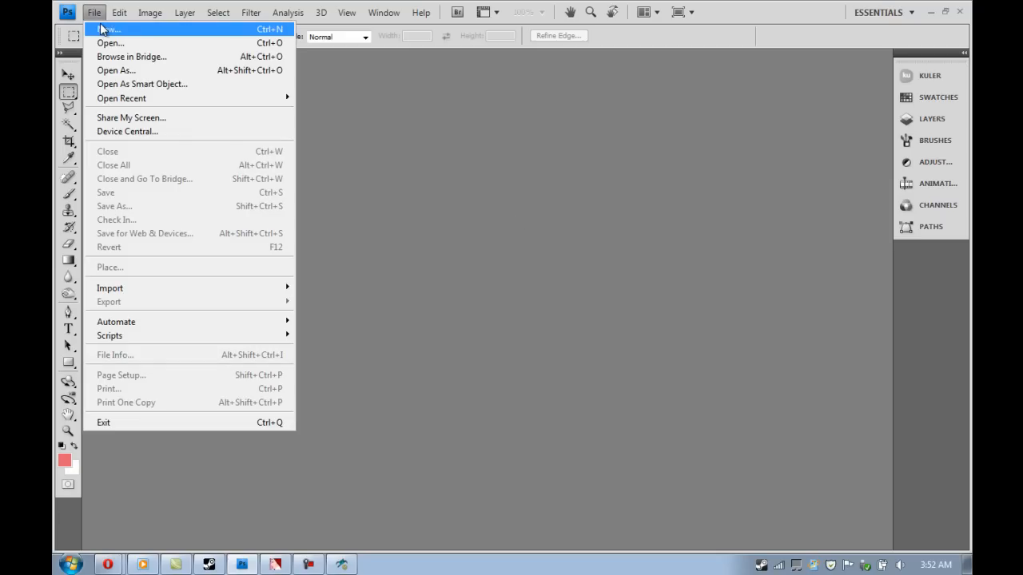
{"action": "left_click", "coordinate": [102, 29]}
{"action": "left_click", "coordinate": [672, 122]}
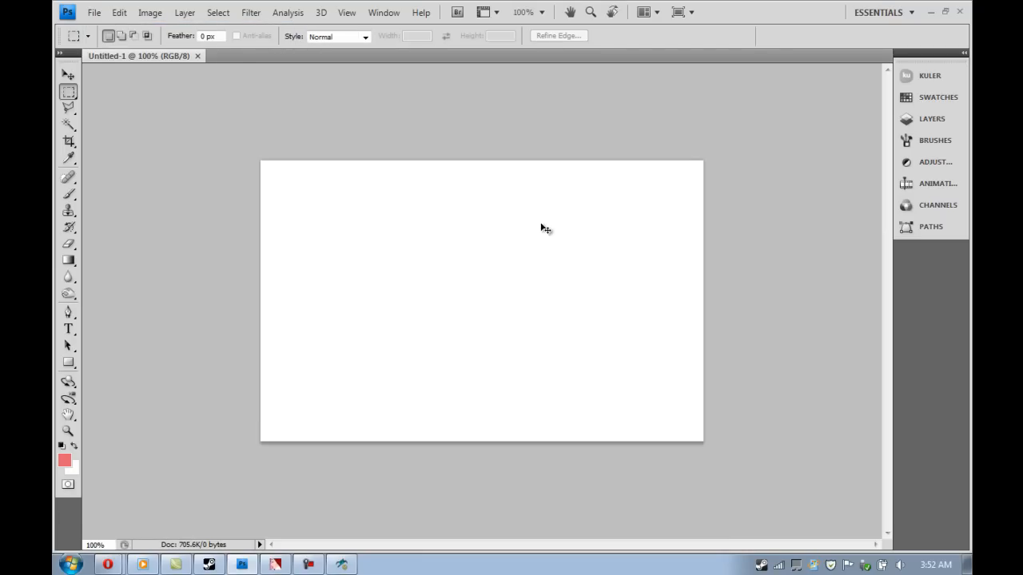
{"action": "key", "text": "ctrl+v"}
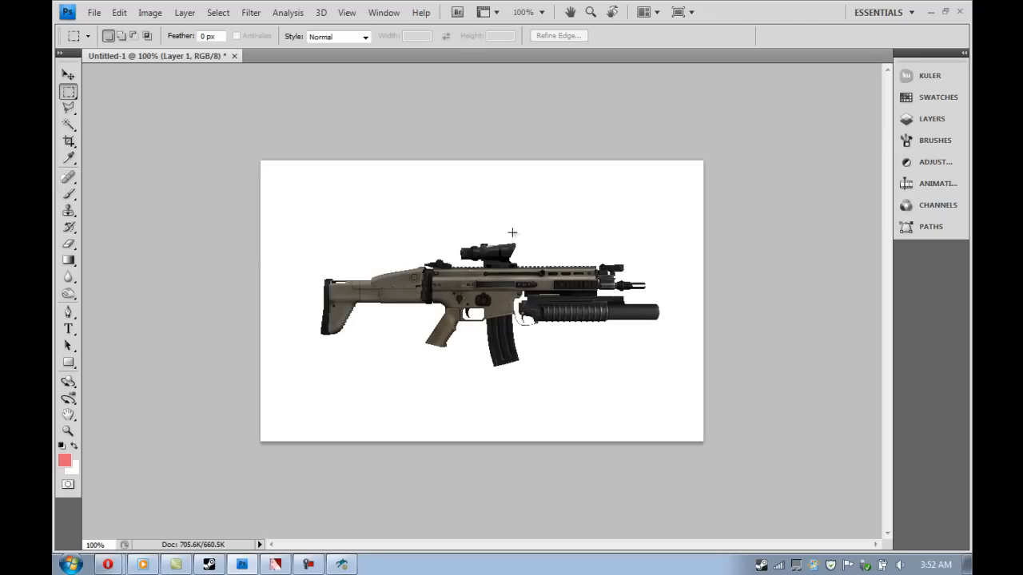
Step: Start another new document and select its width field to enter 512 pixels
{"action": "left_click", "coordinate": [94, 12]}
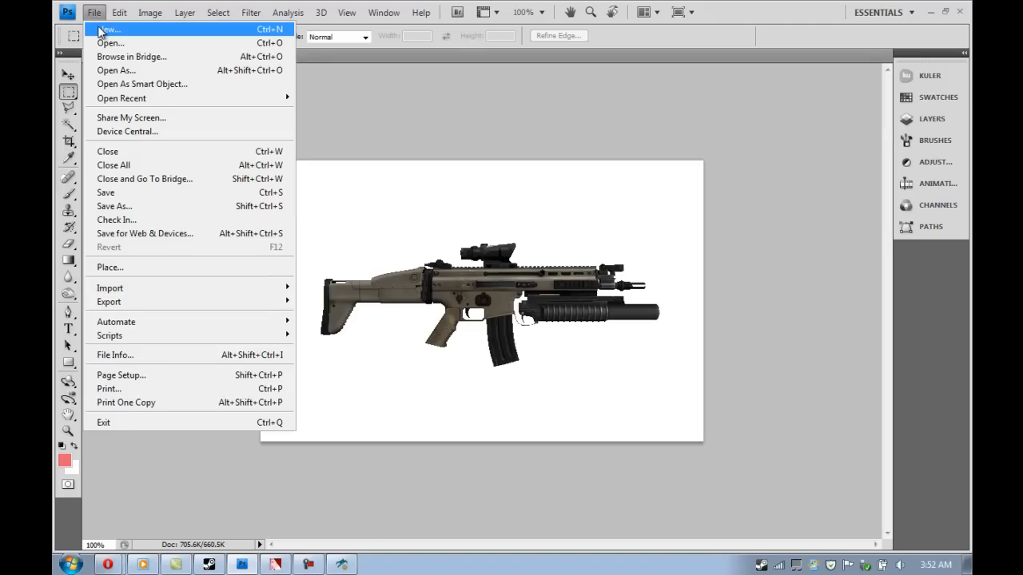
{"action": "left_click", "coordinate": [106, 30]}
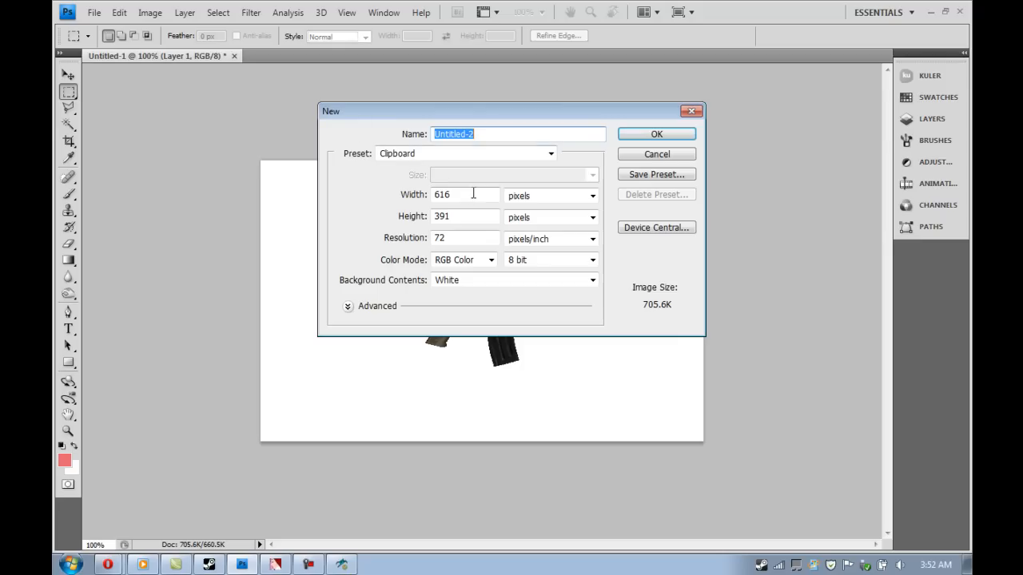
{"action": "double_click", "coordinate": [463, 194]}
{"action": "type", "text": "512"}
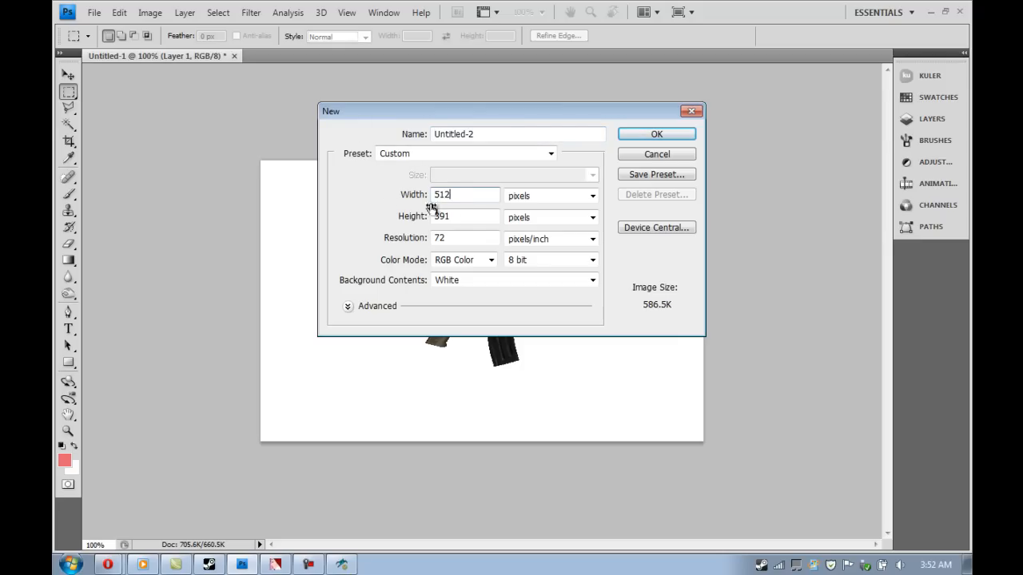
Step: Set the height to 258 with width 512 and create the blank document
{"action": "left_click_drag", "start_coordinate": [470, 215], "coordinate": [412, 217]}
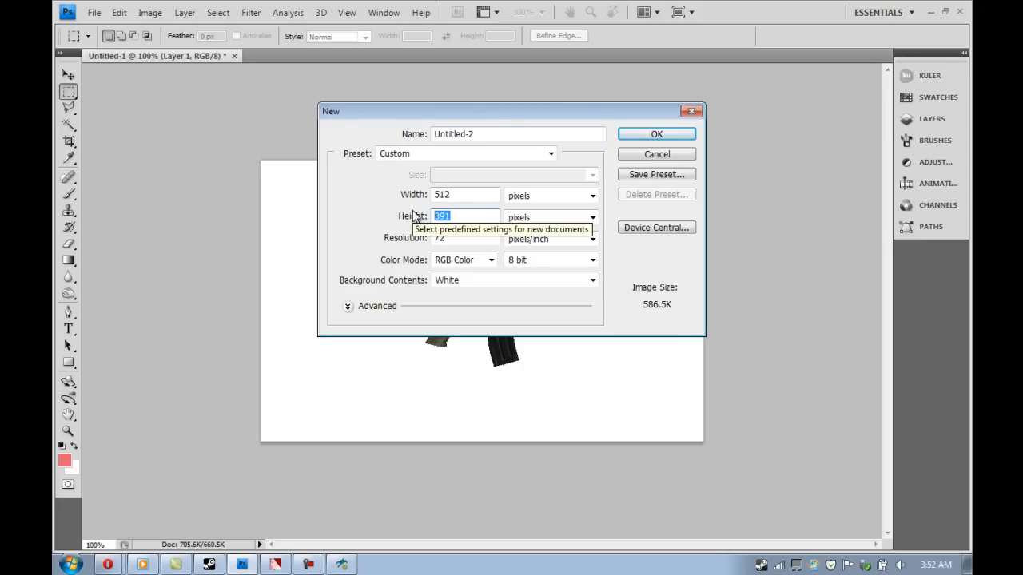
{"action": "type", "text": "258"}
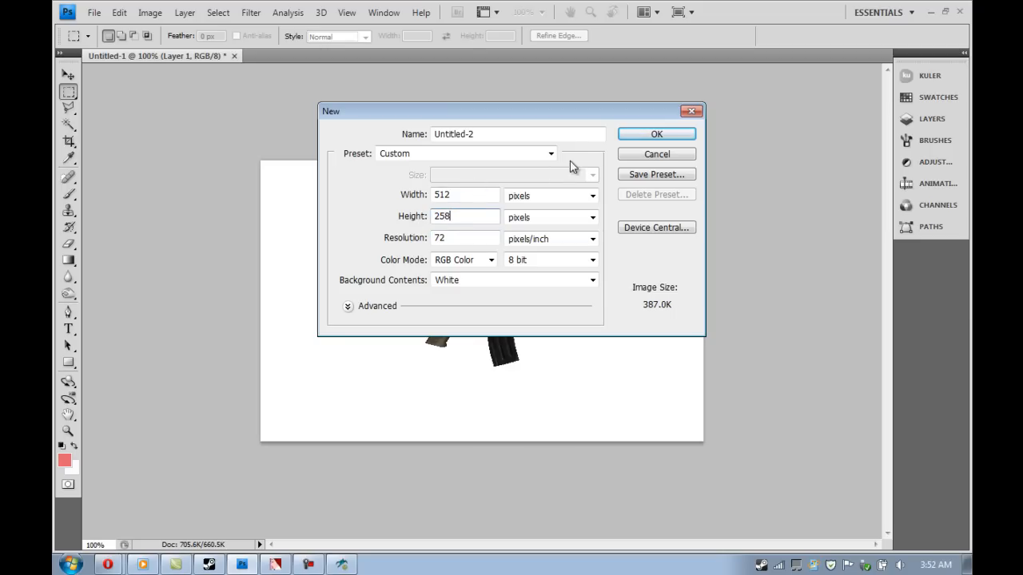
{"action": "left_click", "coordinate": [637, 140]}
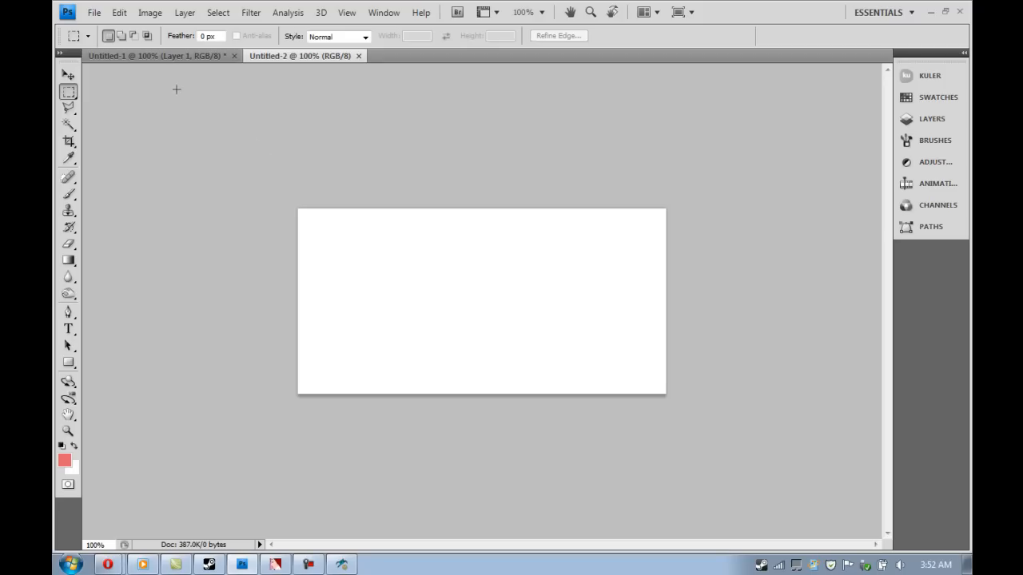
Step: Delete the Background layer, magic-wand the white around the rifle and erase it to transparency
{"action": "left_click", "coordinate": [163, 59]}
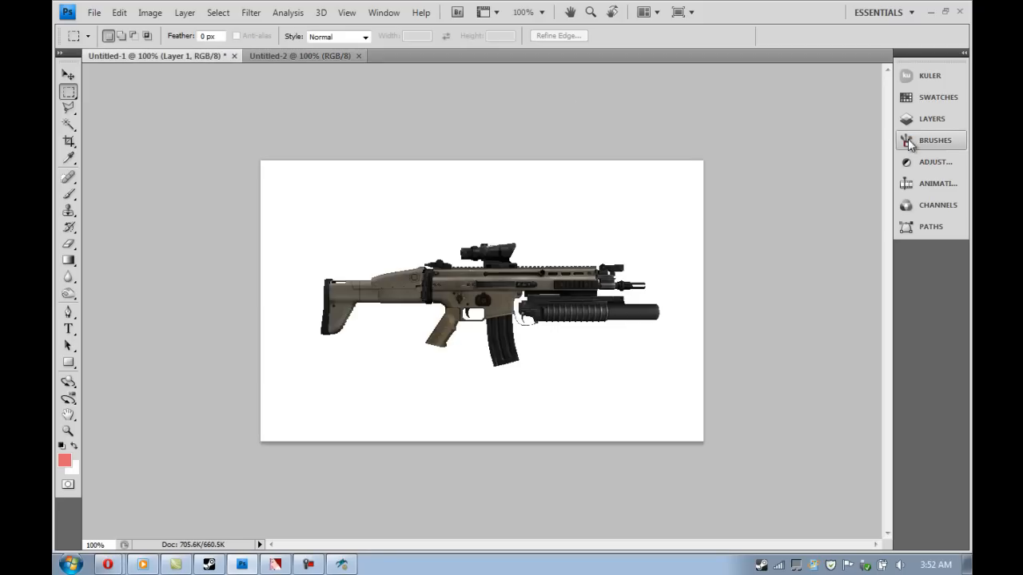
{"action": "left_click", "coordinate": [930, 120]}
{"action": "left_click_drag", "start_coordinate": [799, 146], "coordinate": [872, 199]}
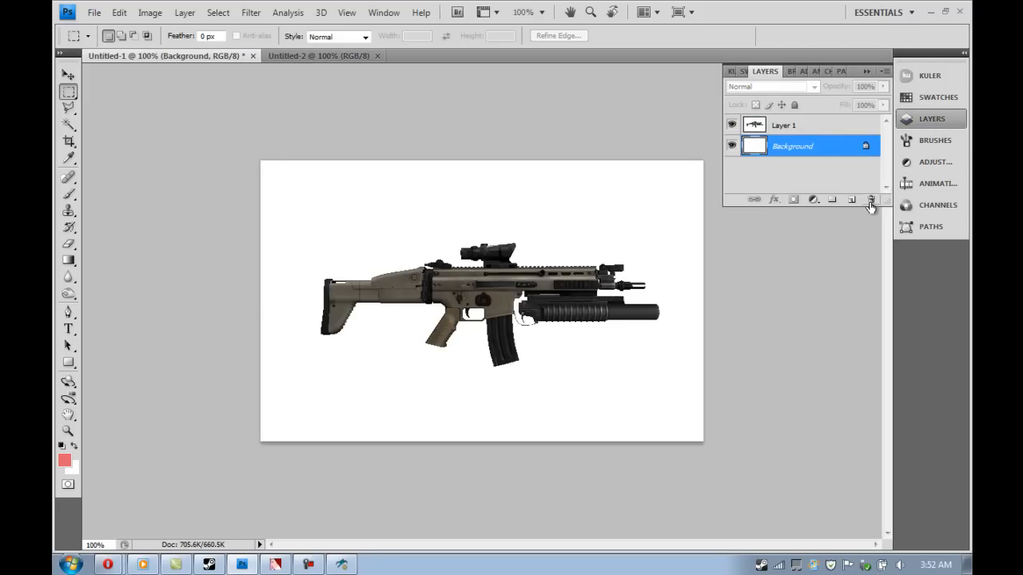
{"action": "left_click", "coordinate": [68, 125]}
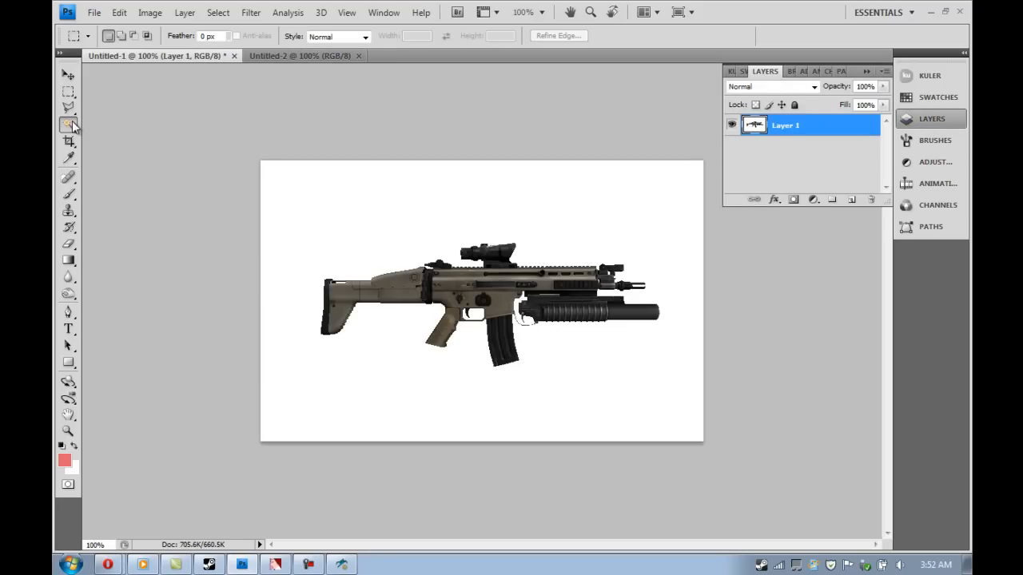
{"action": "left_click", "coordinate": [420, 182]}
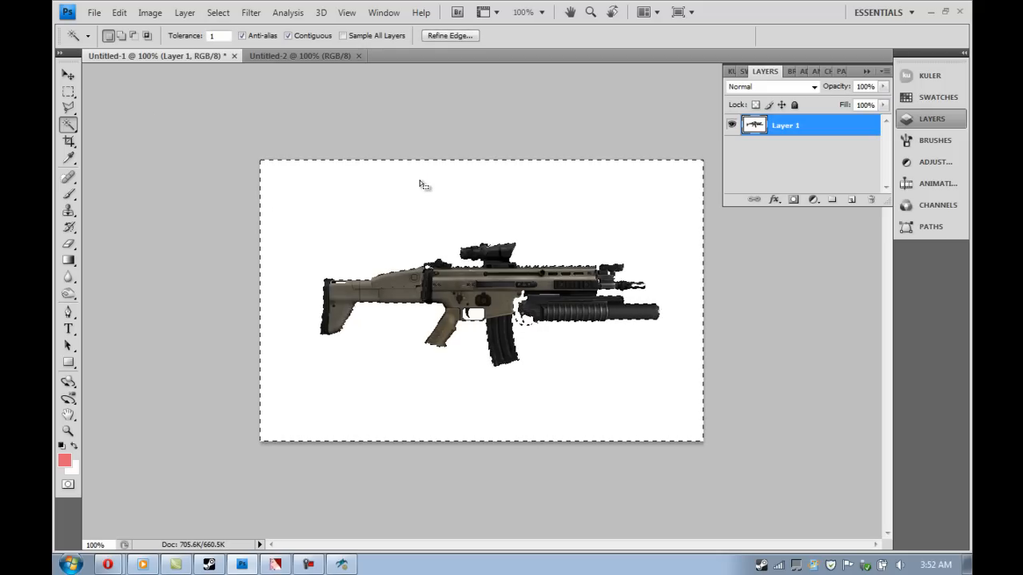
{"action": "key", "text": "Delete"}
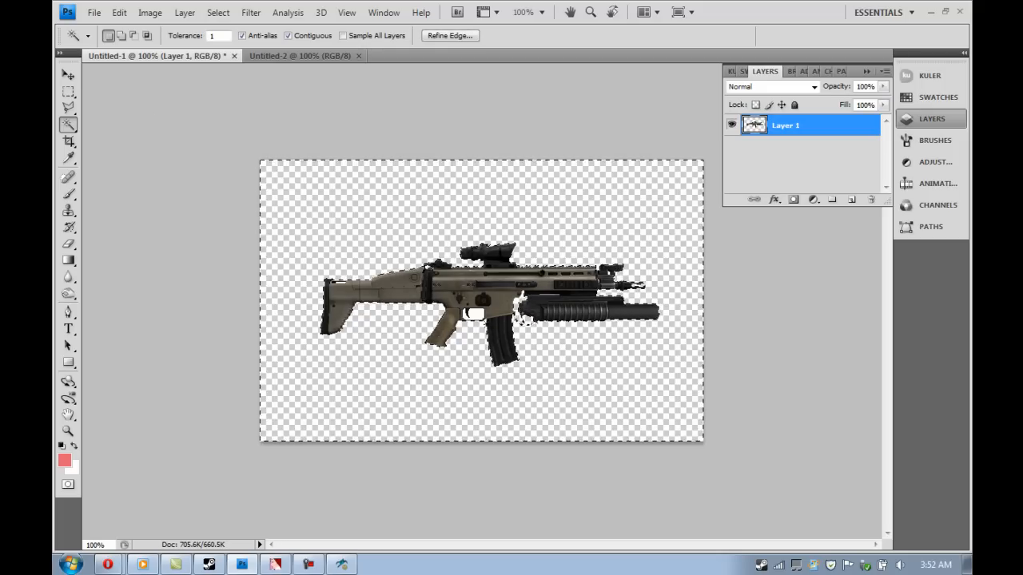
{"action": "key", "text": "ctrl+d"}
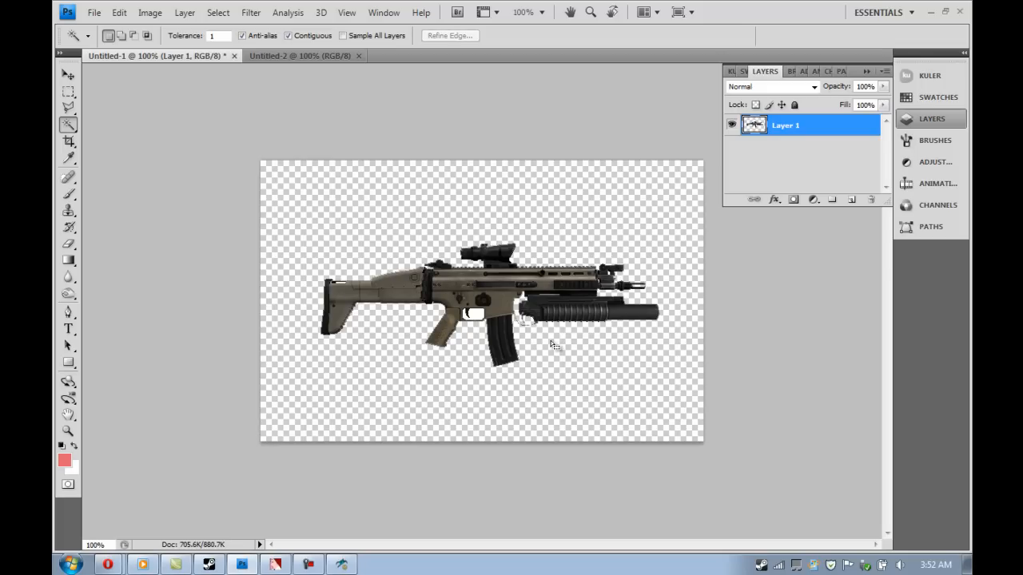
Step: Wand-select the leftover white patch and the transparent area surrounding the rifle
{"action": "left_click", "coordinate": [477, 314]}
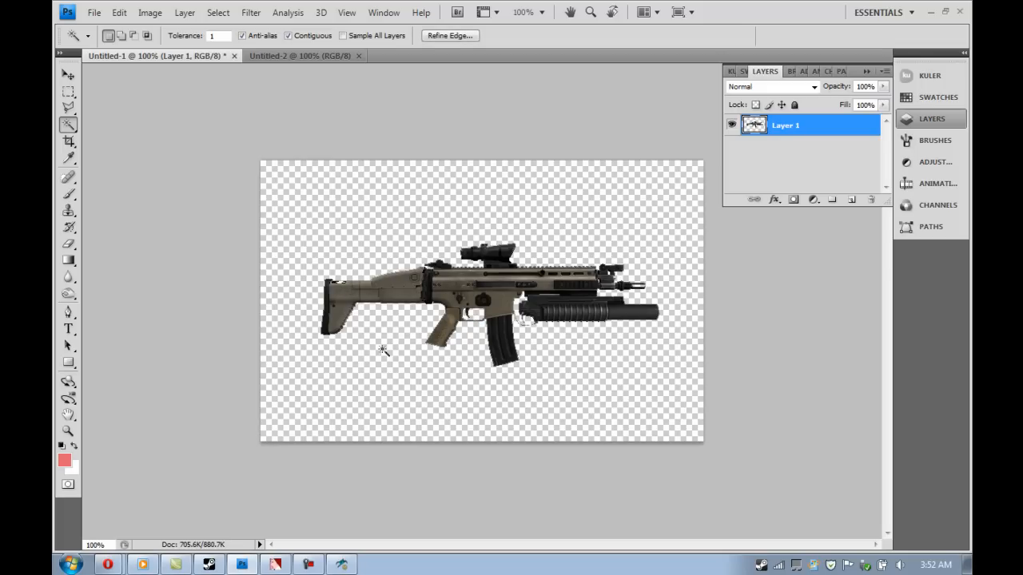
{"action": "left_click", "coordinate": [569, 363]}
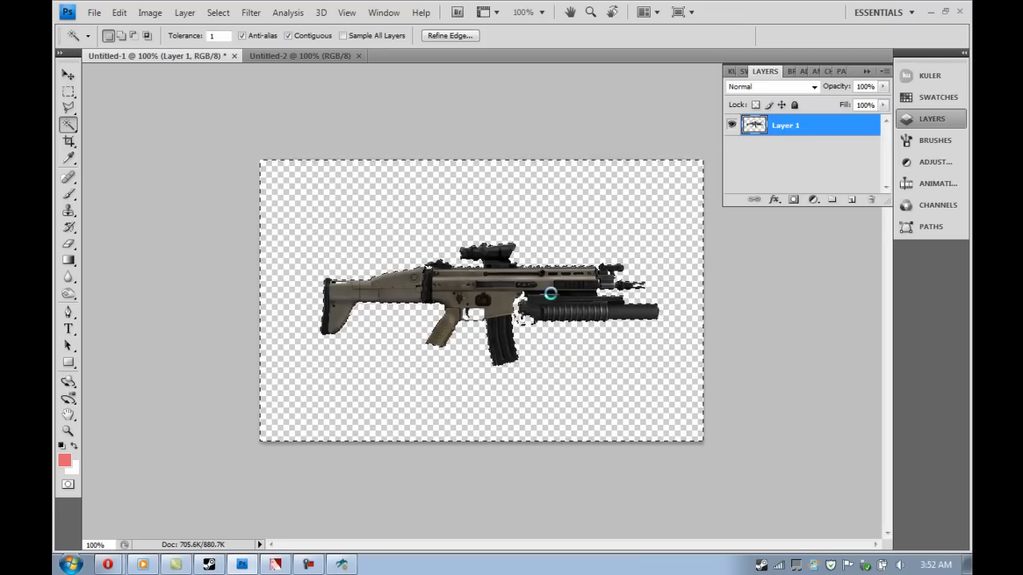
{"action": "left_click", "coordinate": [560, 355]}
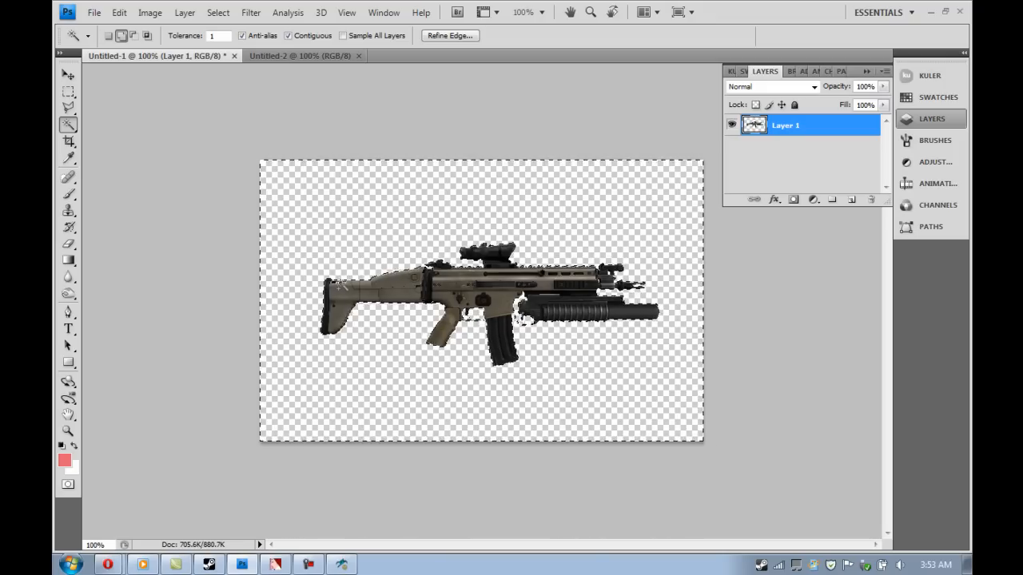
Step: Invert the selection to cover only the rifle and copy it to the clipboard
{"action": "left_click", "coordinate": [218, 12]}
{"action": "left_click", "coordinate": [232, 70]}
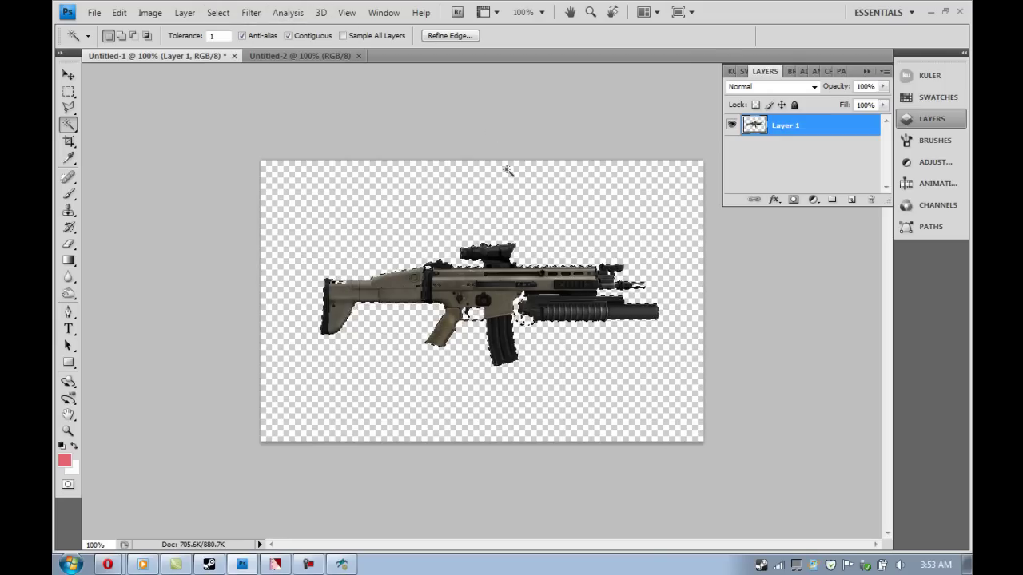
{"action": "left_click", "coordinate": [119, 12]}
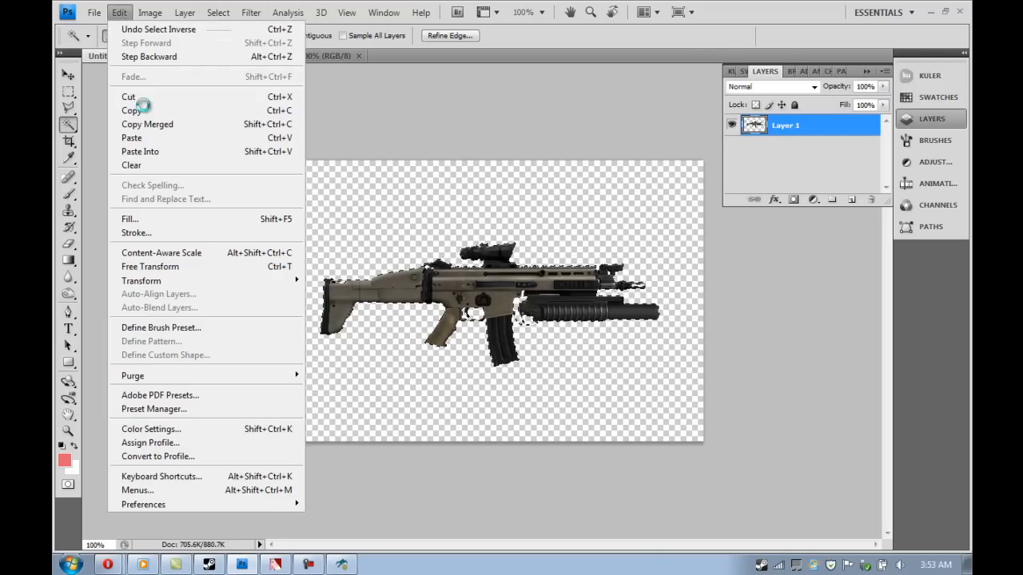
{"action": "left_click", "coordinate": [147, 110]}
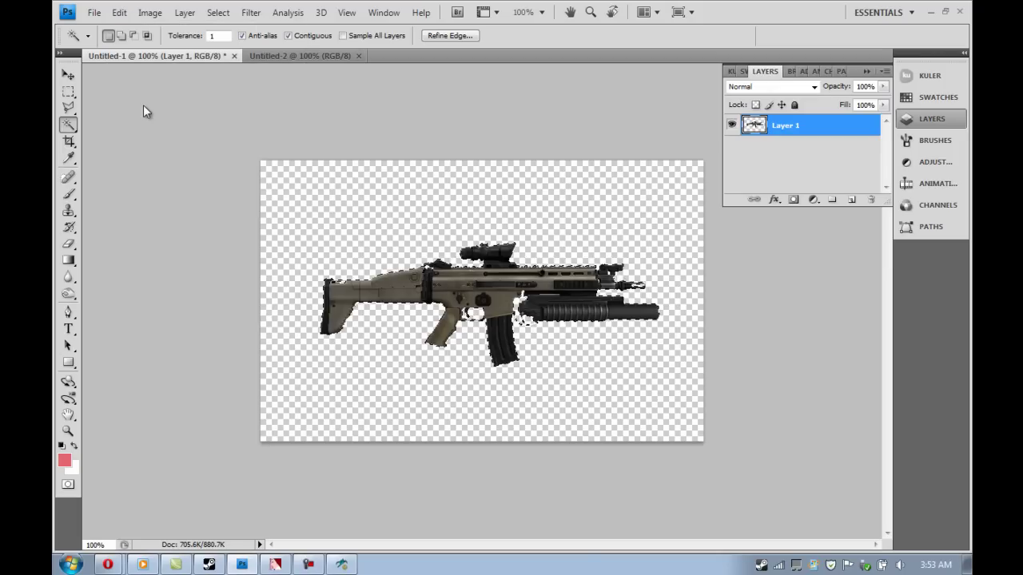
Step: Close the rifle document without saving and switch to Untitled-2 to paste the rifle
{"action": "left_click", "coordinate": [235, 58]}
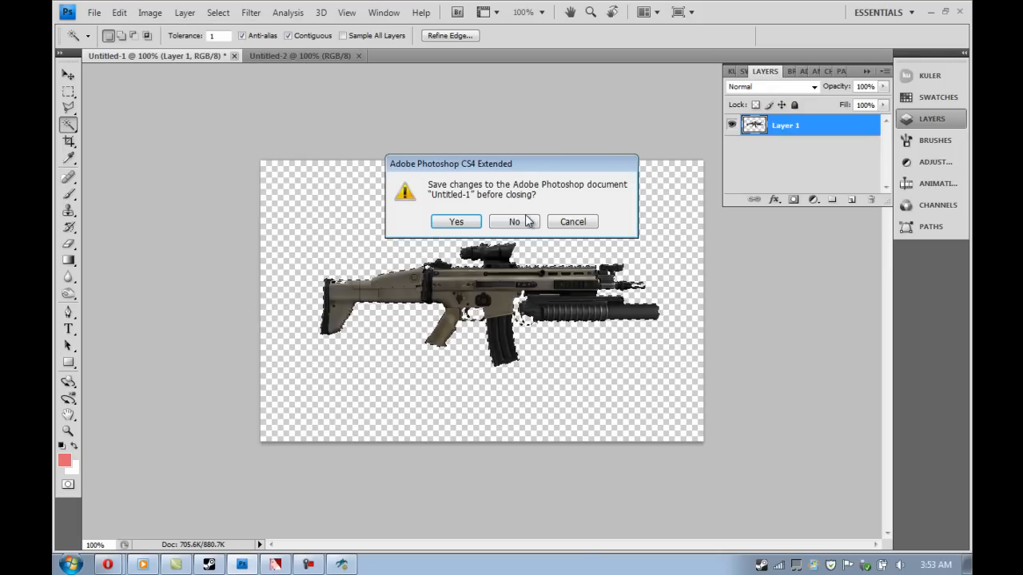
{"action": "left_click", "coordinate": [573, 221]}
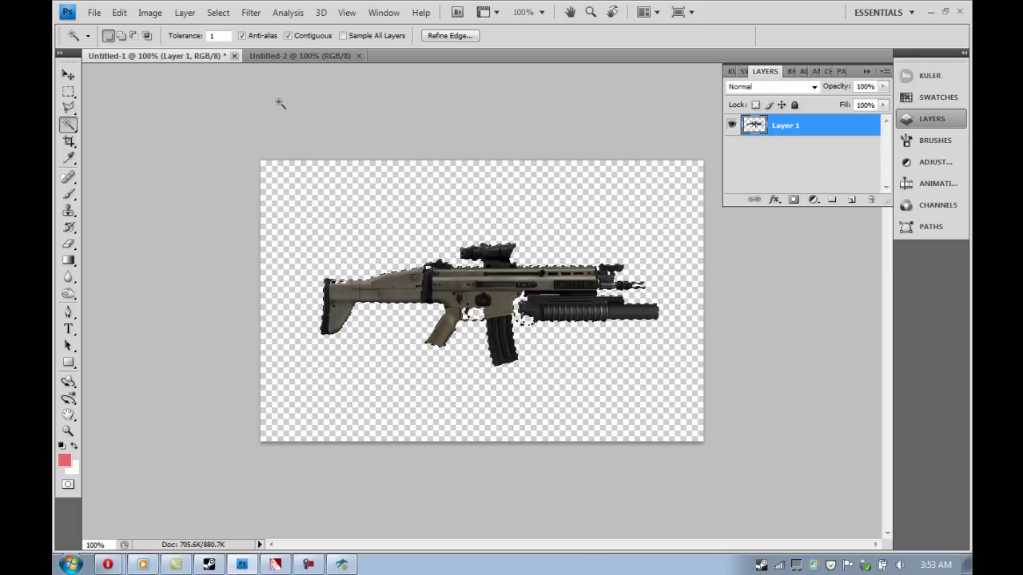
{"action": "left_click", "coordinate": [299, 58]}
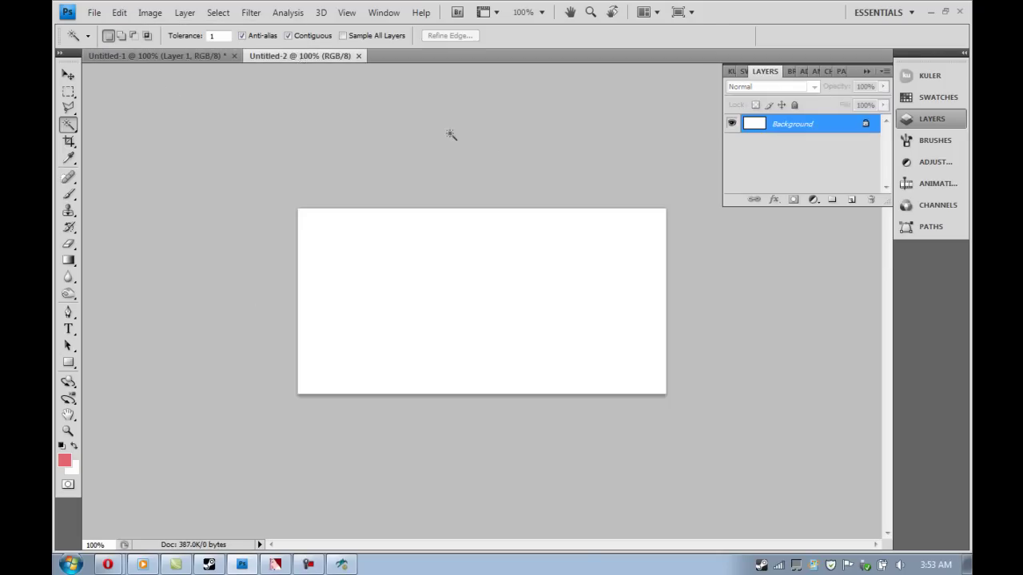
{"action": "left_click", "coordinate": [119, 12]}
Step: Paste the copied rifle into Untitled-2 and delete the white Background layer
{"action": "left_click", "coordinate": [139, 133]}
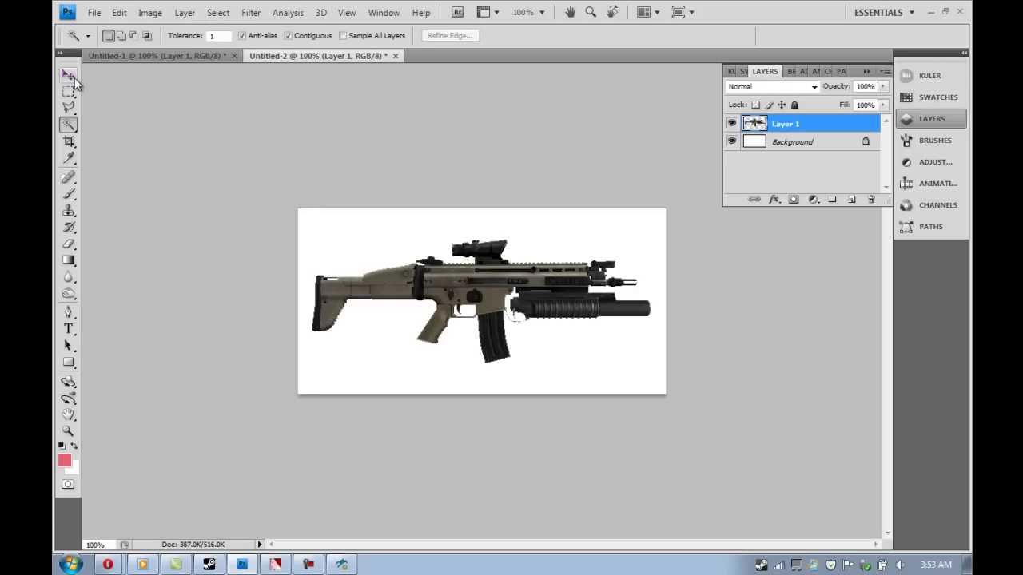
{"action": "left_click", "coordinate": [781, 150]}
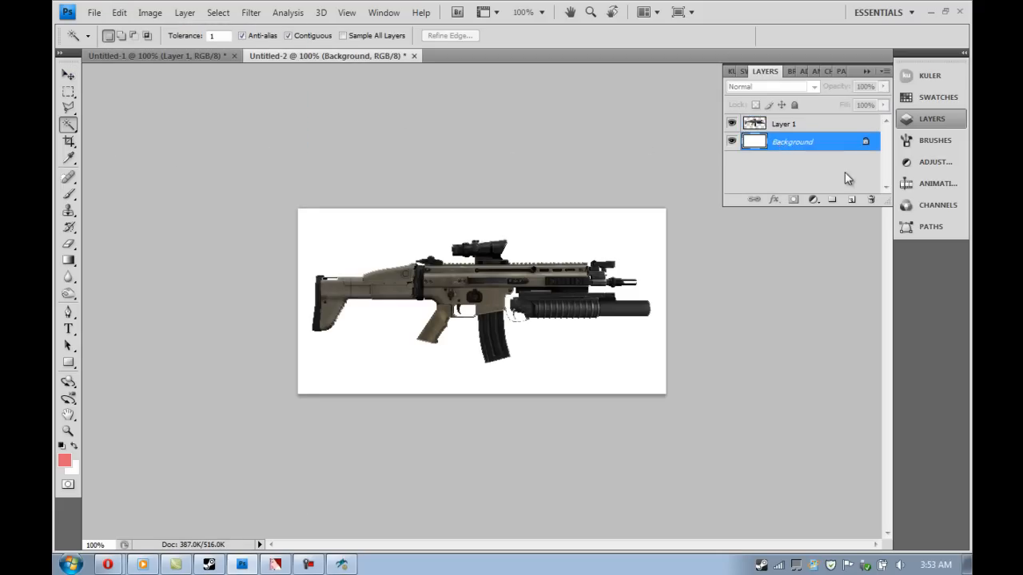
{"action": "left_click", "coordinate": [872, 199], "text": "alt"}
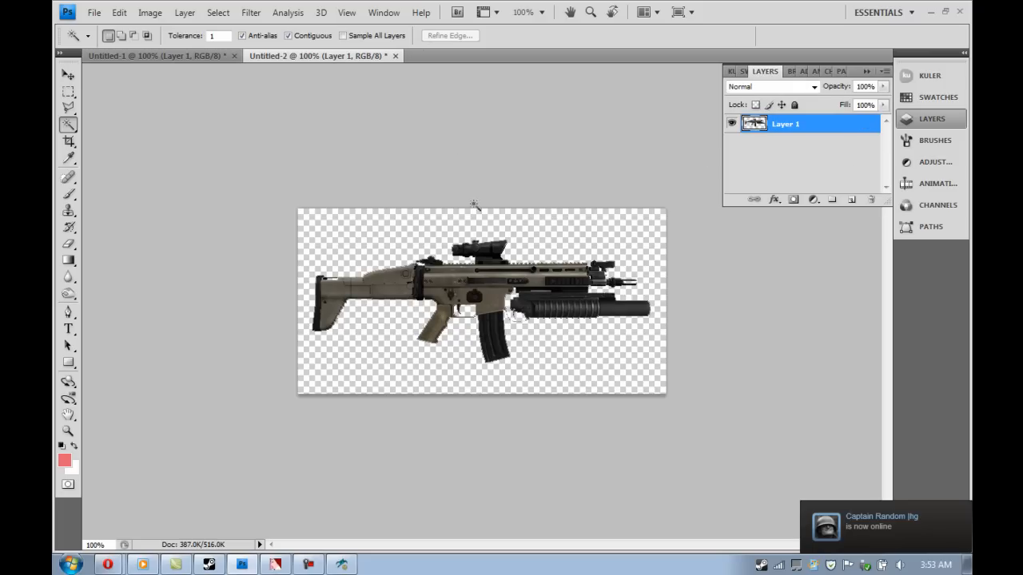
Step: Magic Wand the transparency plus the trigger gap, then invert the selection to cover only the rifle
{"action": "left_click", "coordinate": [551, 339]}
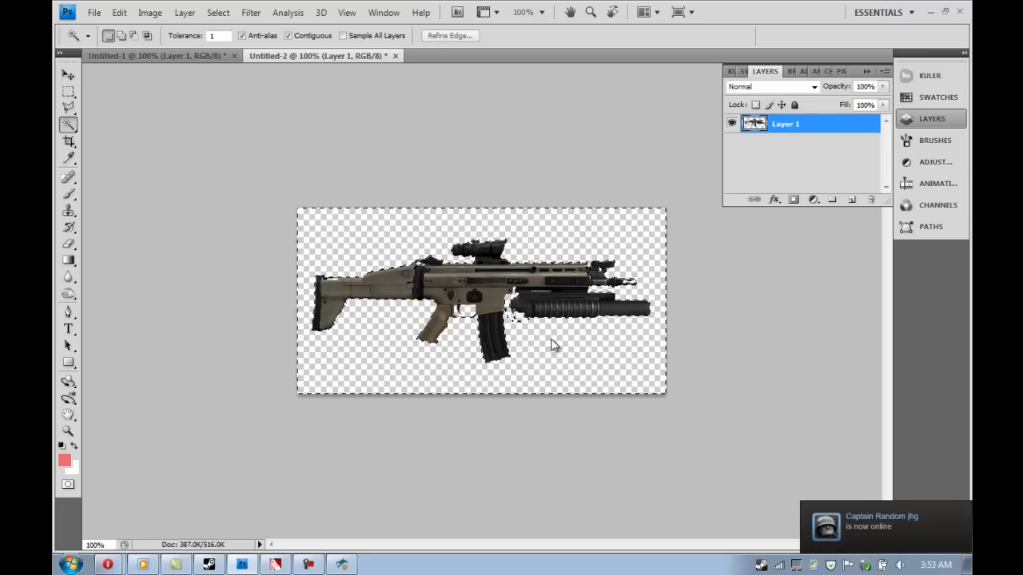
{"action": "left_click", "coordinate": [465, 312], "text": "shift"}
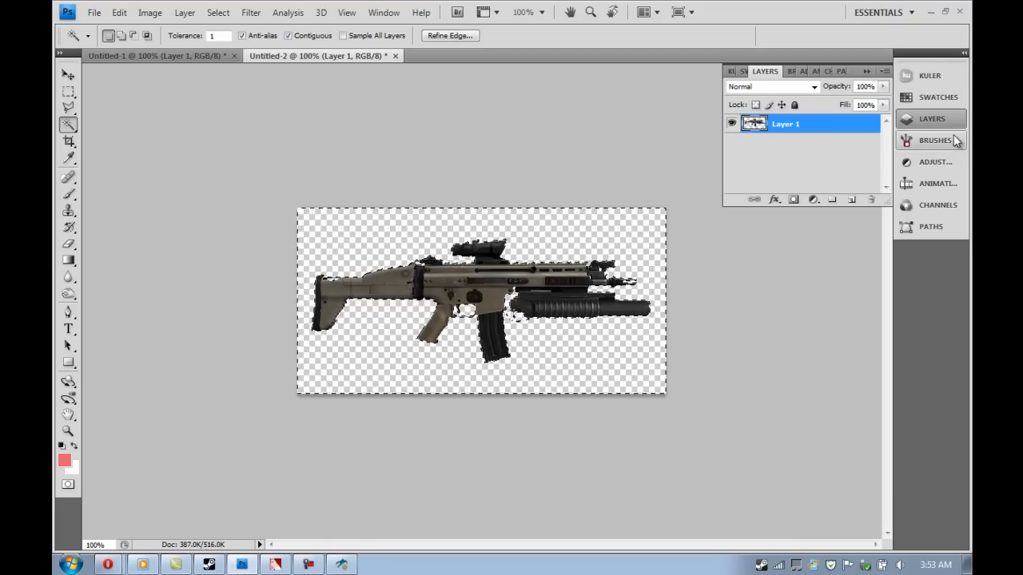
{"action": "left_click", "coordinate": [218, 12]}
{"action": "left_click", "coordinate": [247, 74]}
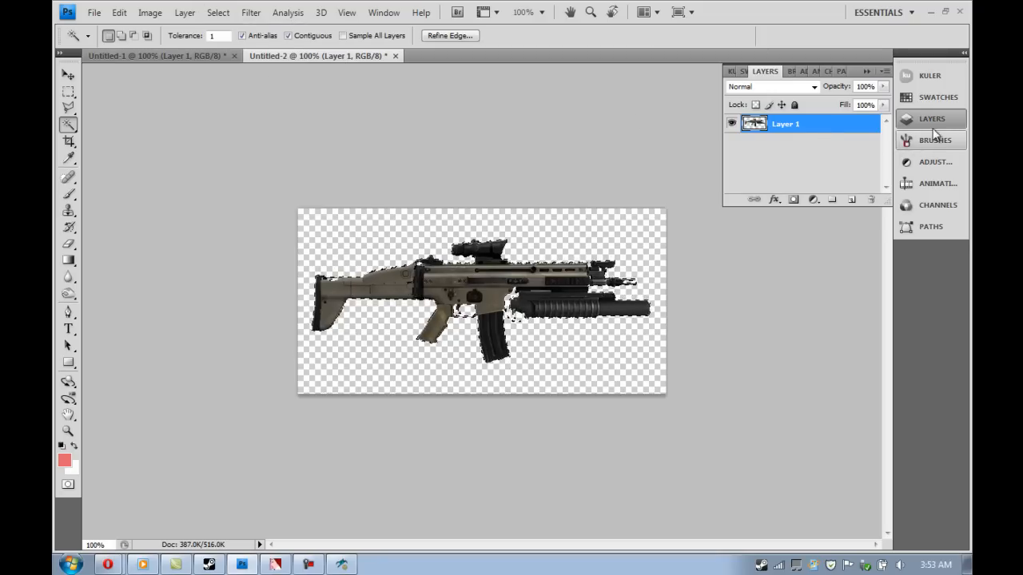
{"action": "left_click", "coordinate": [935, 205]}
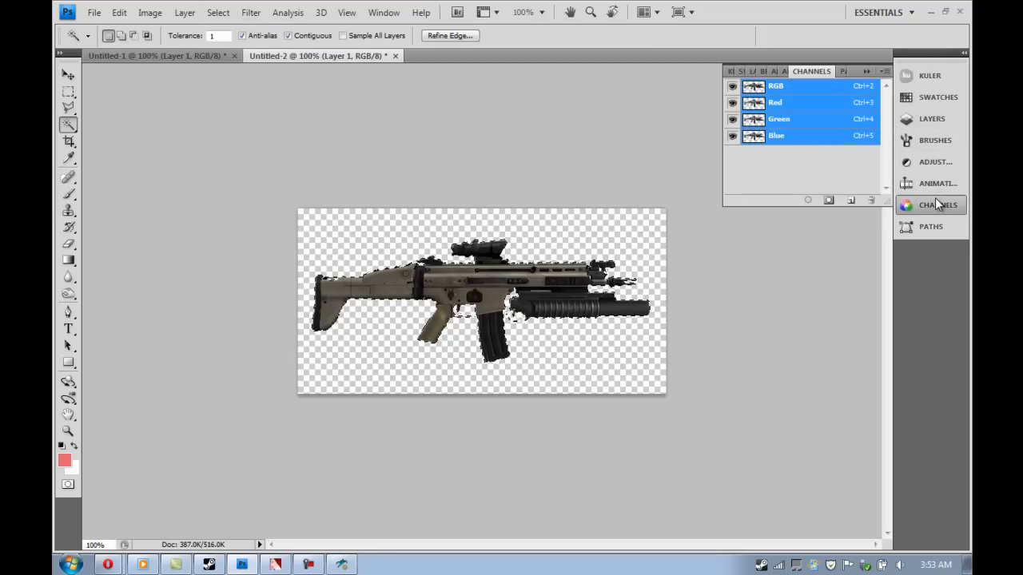
Step: Save the rifle selection as alpha channel Alpha 2 and delete the empty Alpha 1 channel
{"action": "left_click", "coordinate": [849, 201]}
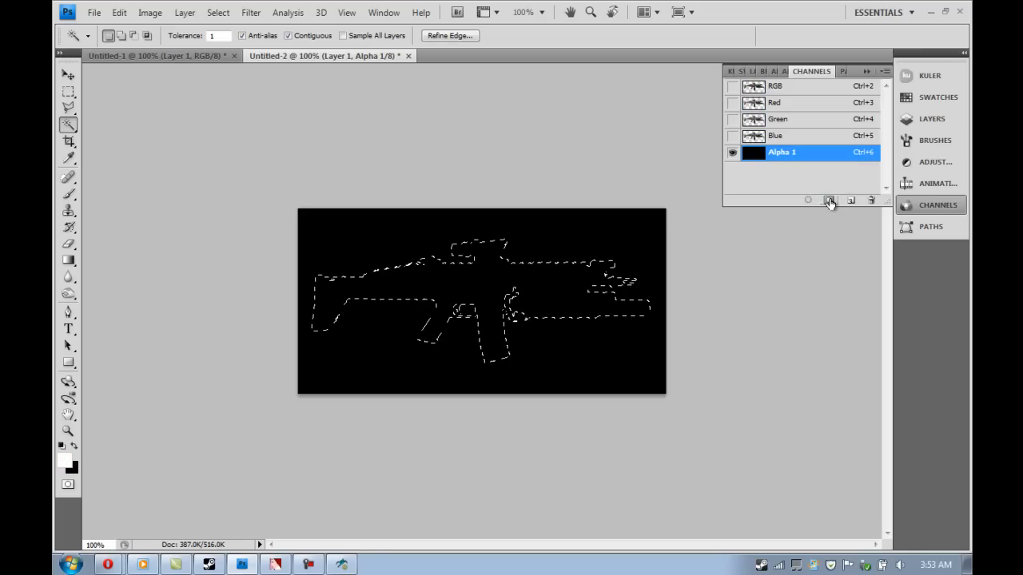
{"action": "left_click", "coordinate": [829, 201]}
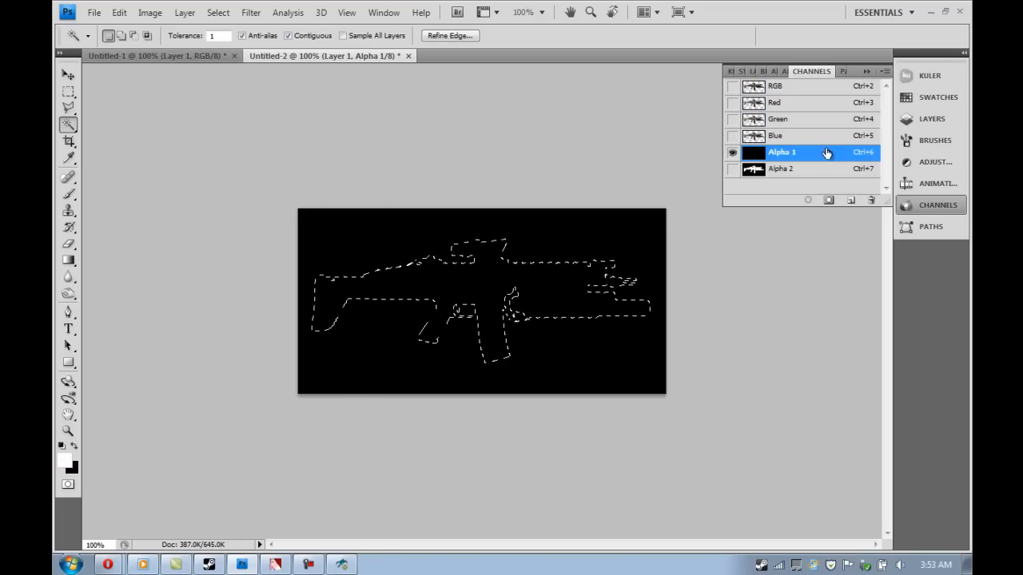
{"action": "left_click", "coordinate": [873, 201]}
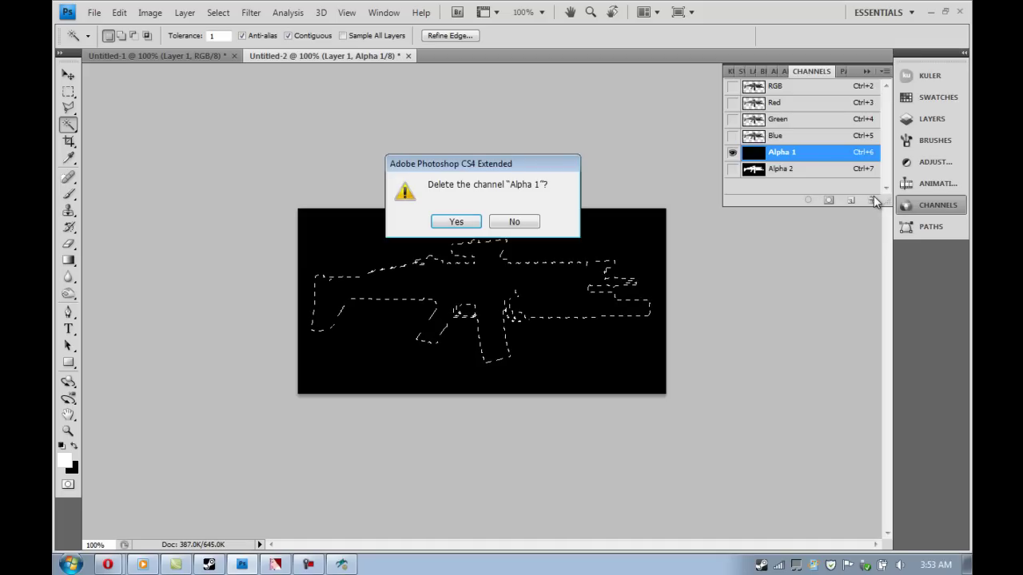
{"action": "left_click", "coordinate": [455, 221]}
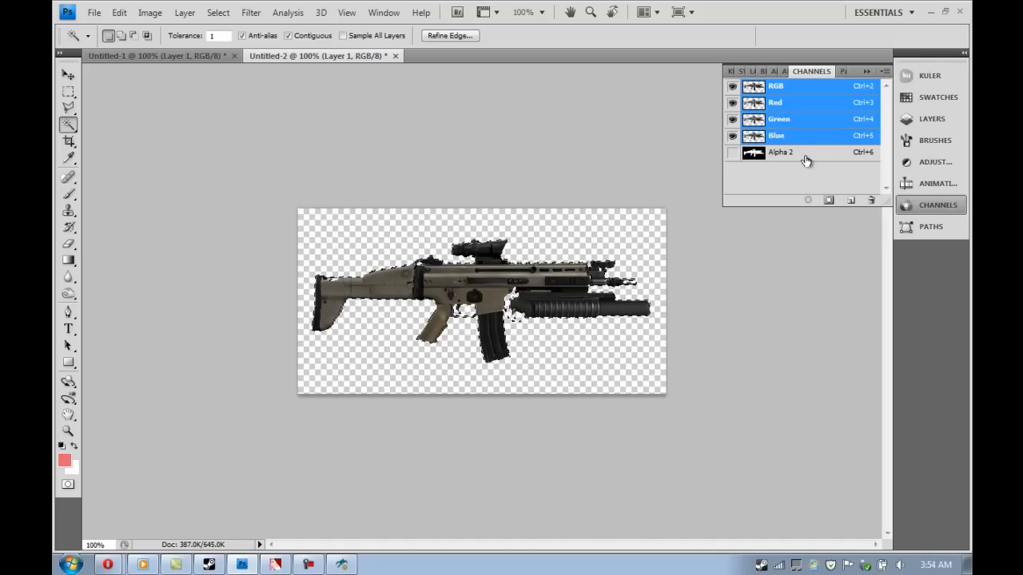
Step: Review the Alpha 2 mask and Blue, Green, Red channels, return to RGB and deselect the rifle
{"action": "left_click", "coordinate": [804, 156]}
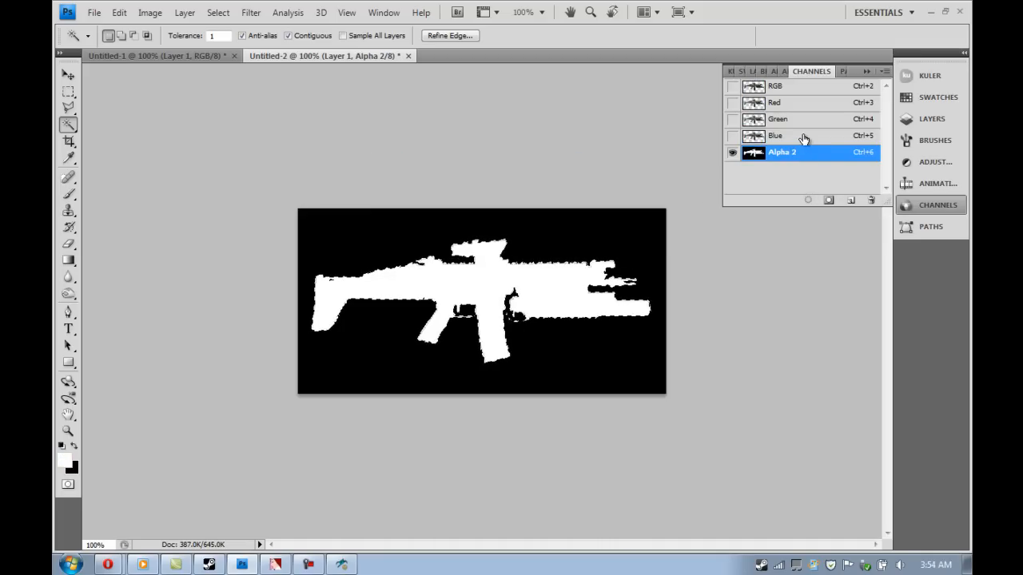
{"action": "left_click", "coordinate": [803, 137]}
{"action": "left_click", "coordinate": [802, 120]}
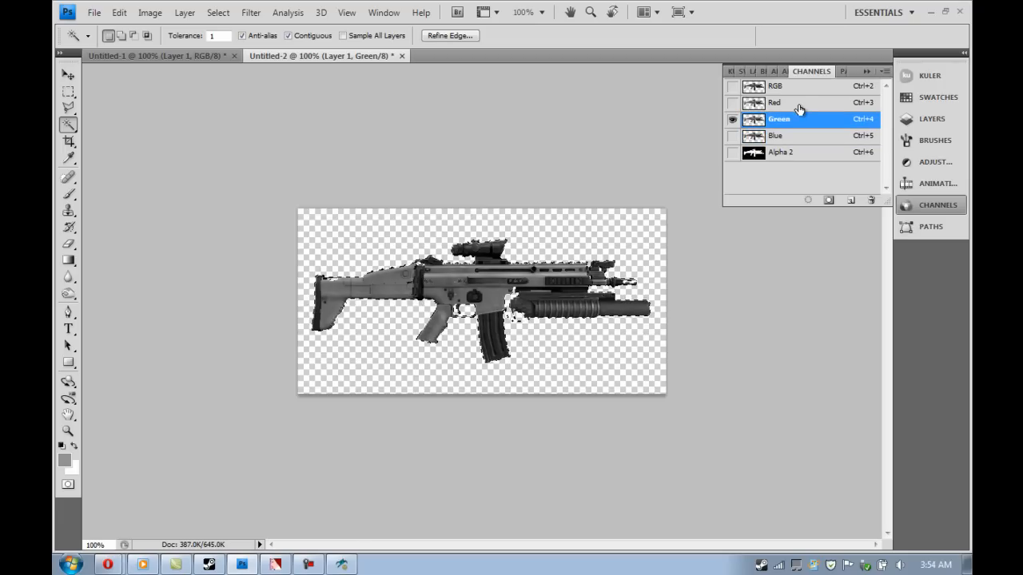
{"action": "left_click", "coordinate": [800, 102]}
{"action": "left_click", "coordinate": [799, 86]}
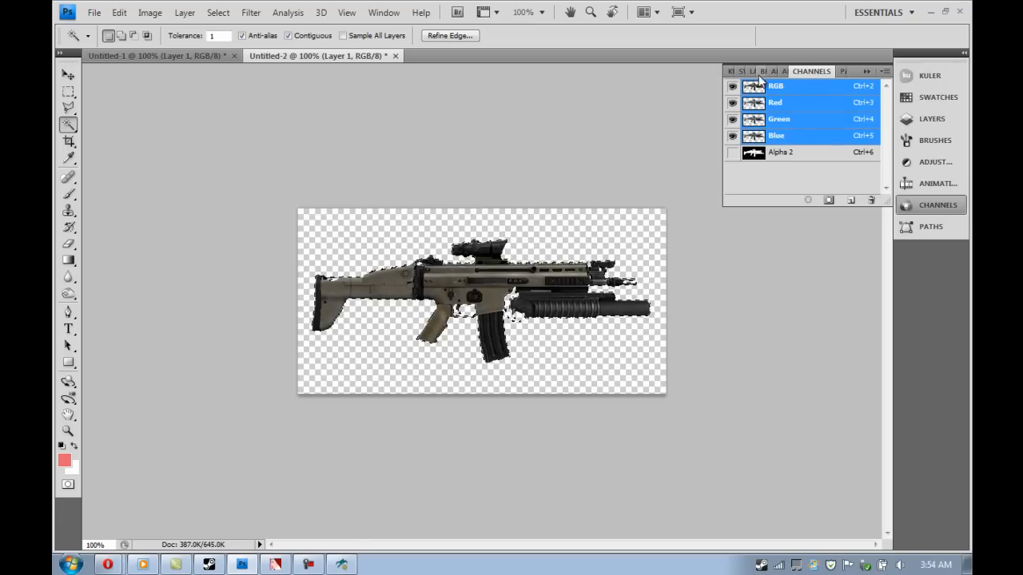
{"action": "left_click", "coordinate": [866, 71]}
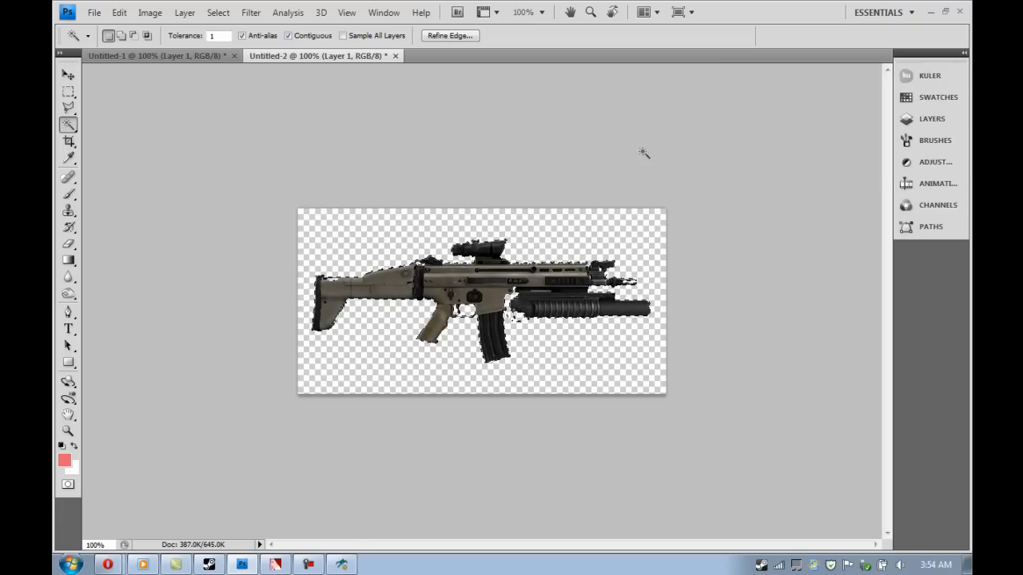
{"action": "key", "text": "ctrl+d"}
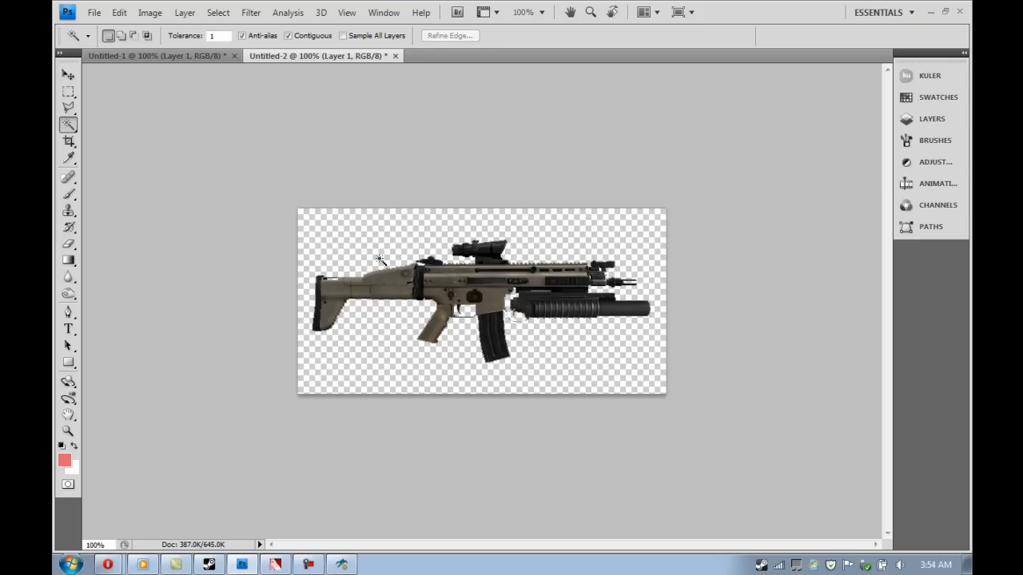
Step: Save the image via Save As to the Desktop in Targa format under the name scar
{"action": "left_click", "coordinate": [93, 12]}
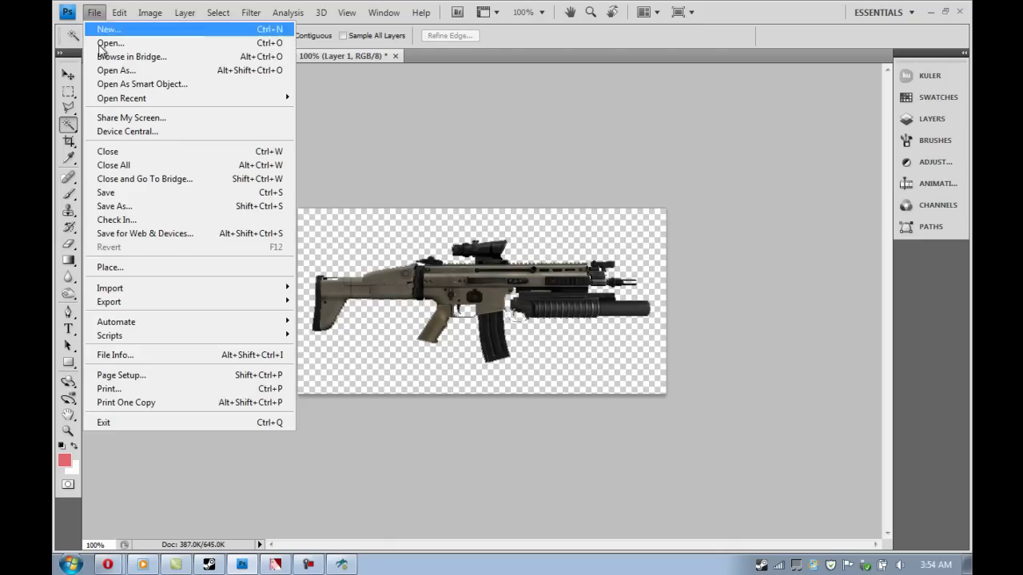
{"action": "left_click", "coordinate": [143, 206]}
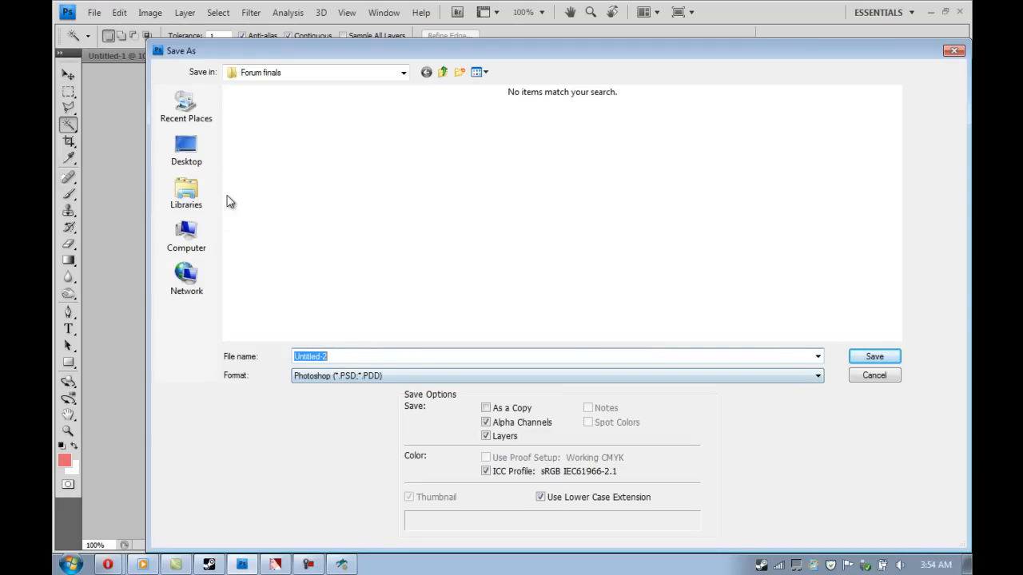
{"action": "left_click", "coordinate": [204, 162]}
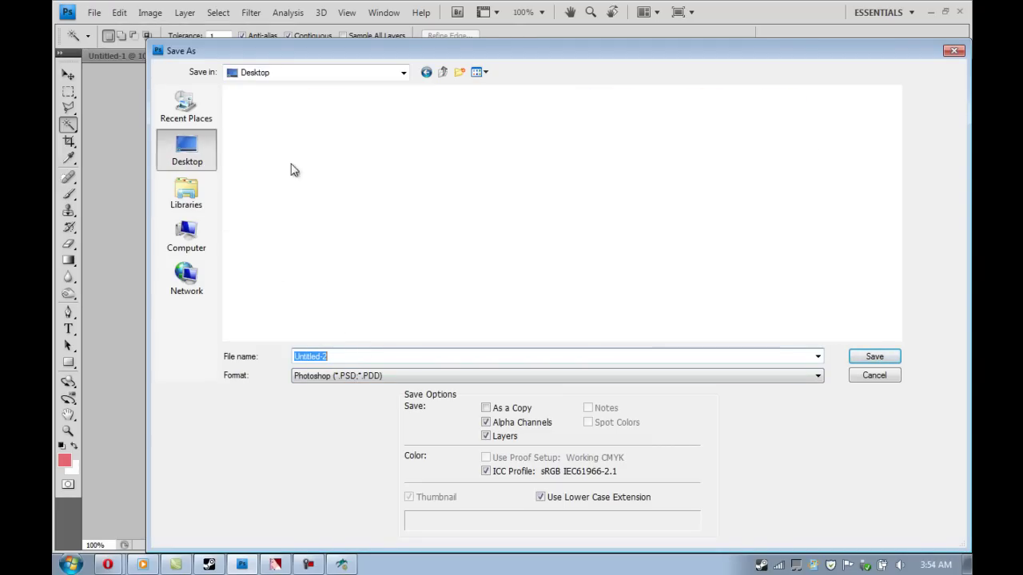
{"action": "left_click", "coordinate": [400, 376]}
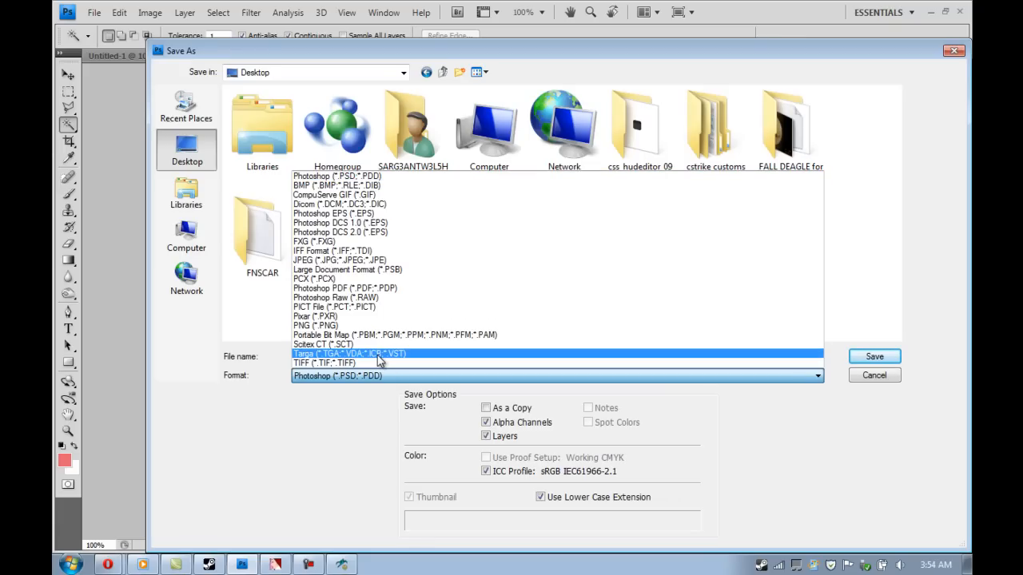
{"action": "left_click", "coordinate": [380, 354]}
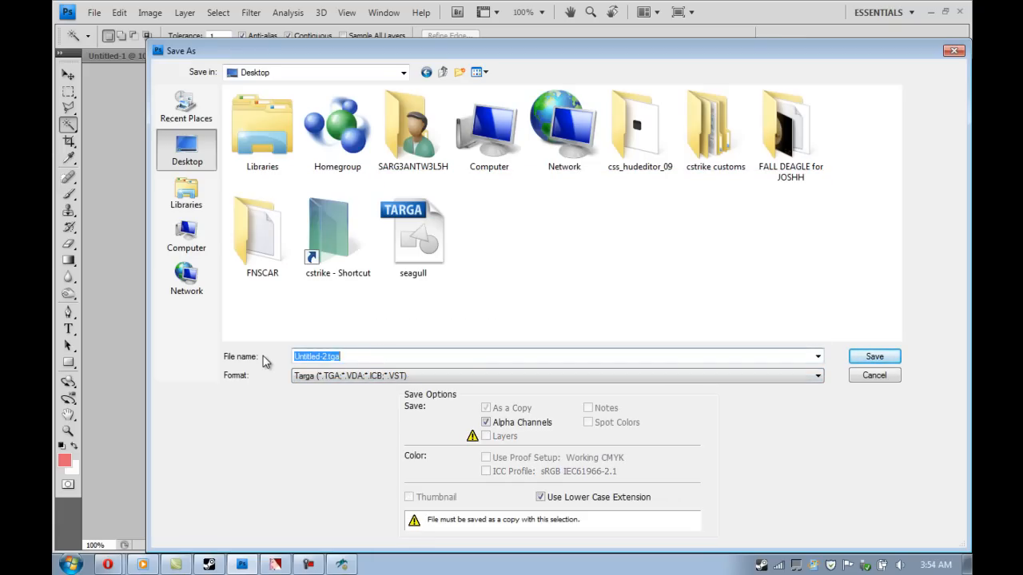
{"action": "type", "text": "scar"}
{"action": "left_click", "coordinate": [874, 357]}
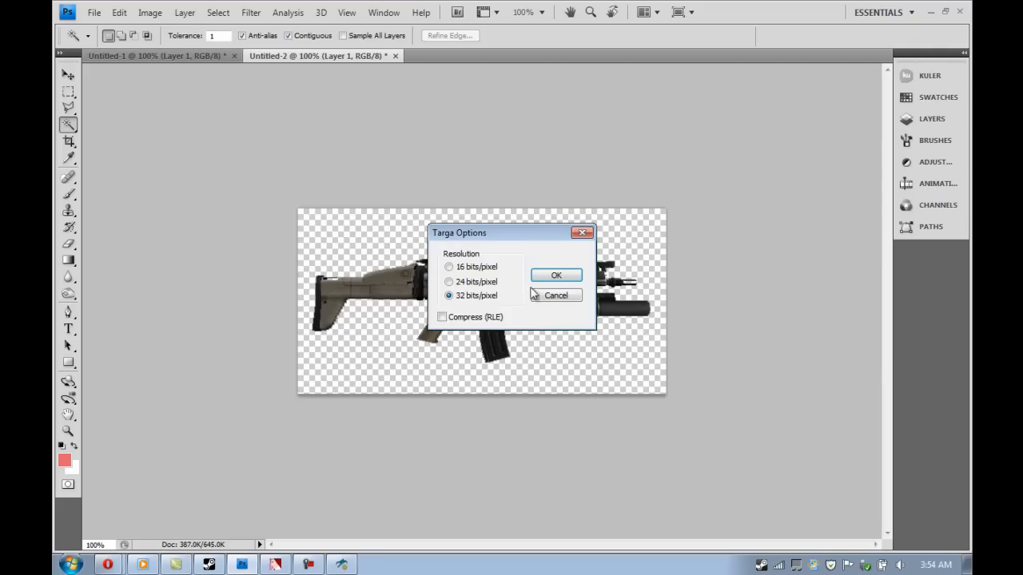
Step: Accept the 32 bits/pixel Targa settings and minimize Photoshop to the desktop
{"action": "left_click", "coordinate": [556, 275]}
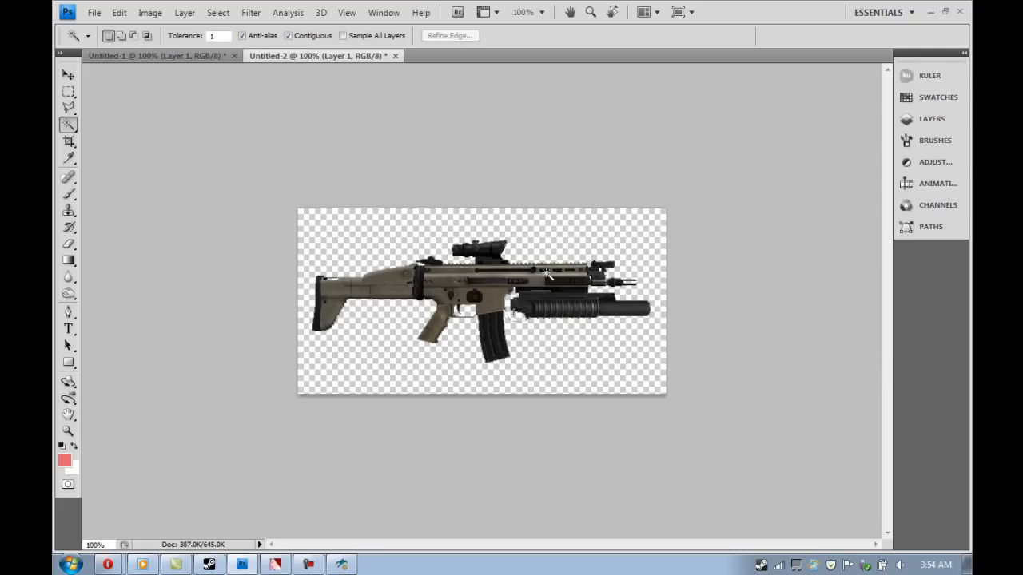
{"action": "left_click", "coordinate": [933, 12]}
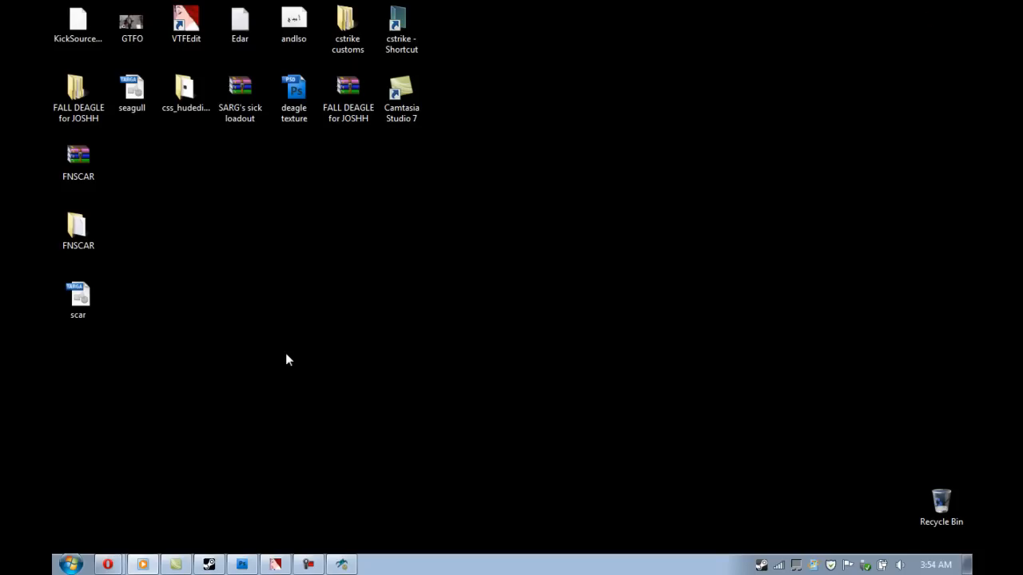
Step: Launch VTFEdit and import scar.tga as a new texture with the default VTF options
{"action": "left_click", "coordinate": [276, 565]}
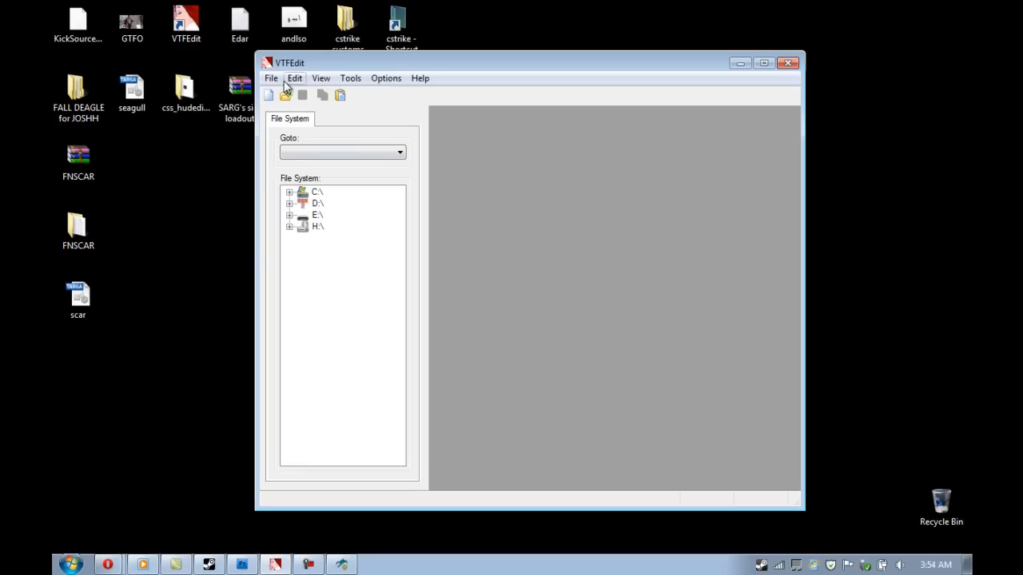
{"action": "left_click", "coordinate": [271, 78]}
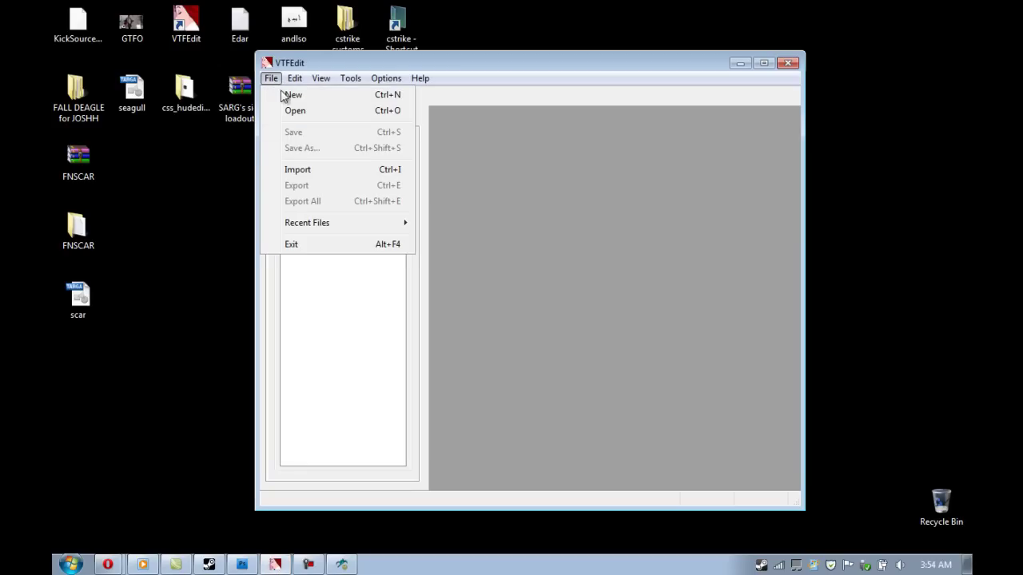
{"action": "left_click", "coordinate": [297, 169]}
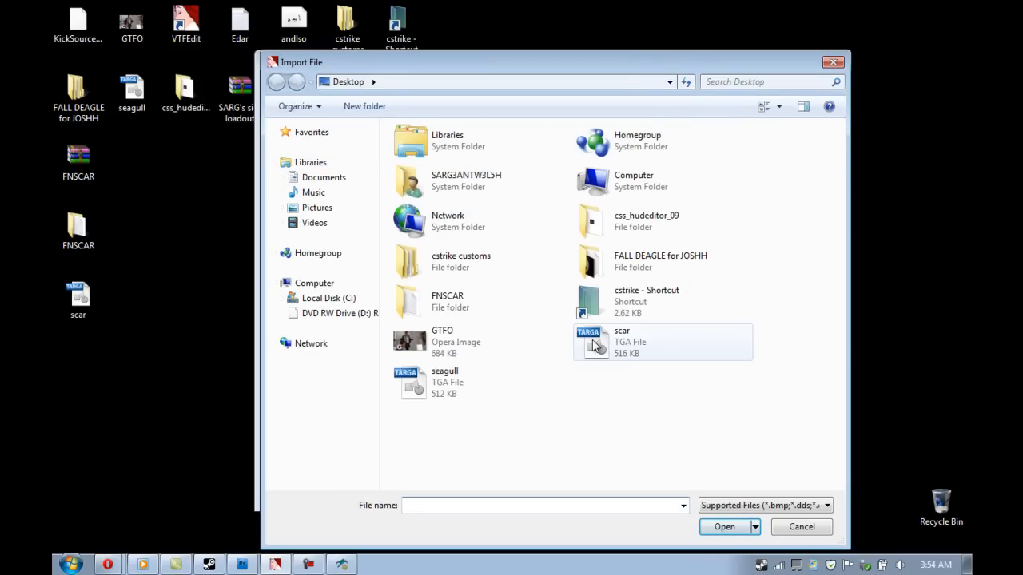
{"action": "left_click", "coordinate": [631, 343]}
{"action": "left_click", "coordinate": [727, 528]}
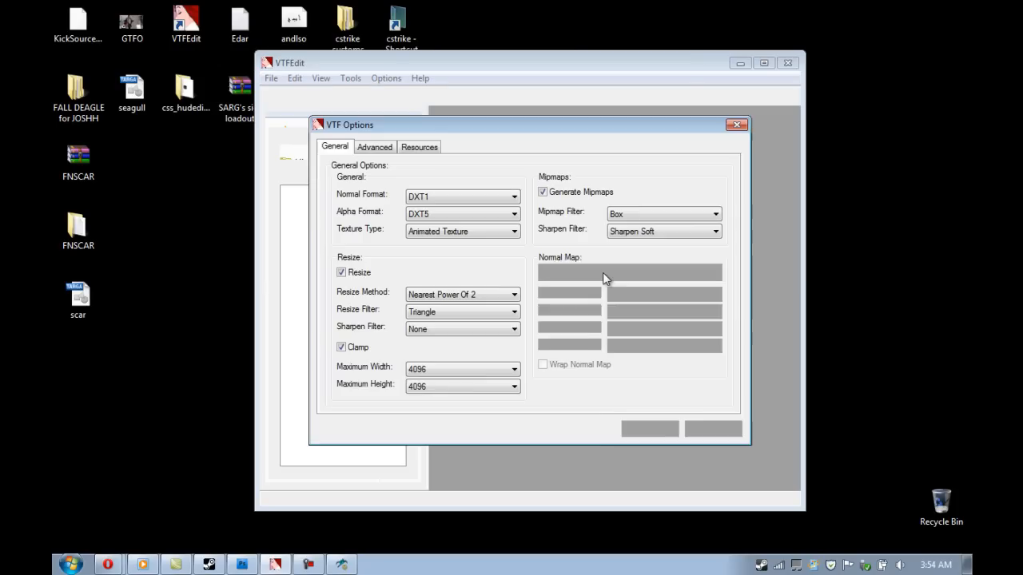
{"action": "left_click", "coordinate": [649, 429]}
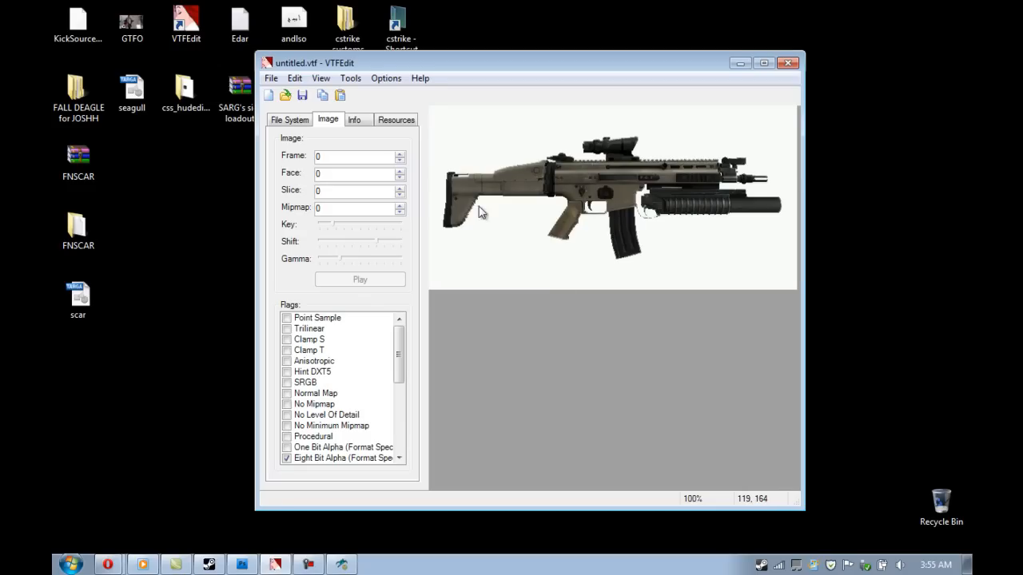
Step: Start Save As and browse to FNSCAR\materials\vgui\gfx\vgui
{"action": "left_click", "coordinate": [271, 78]}
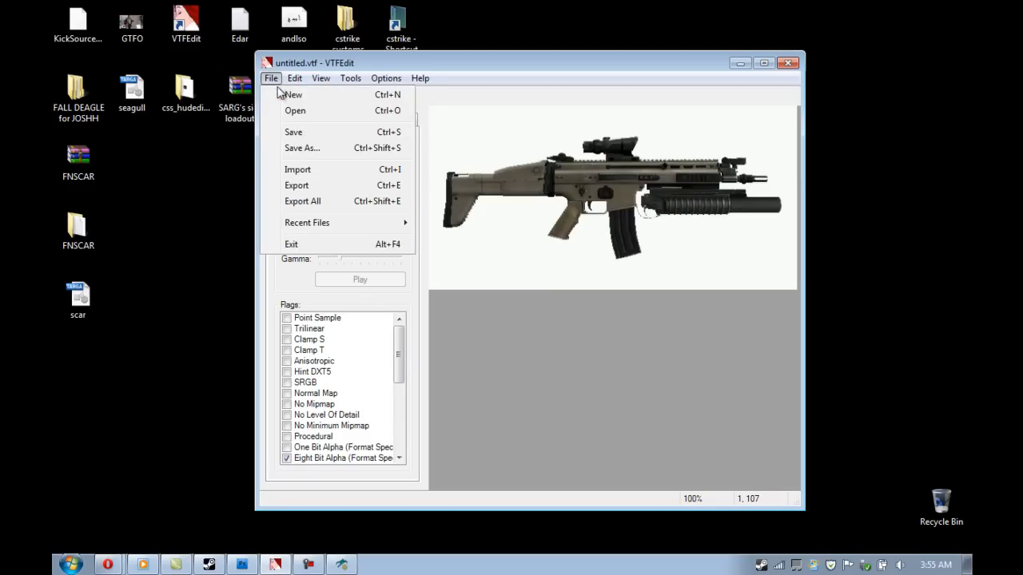
{"action": "left_click", "coordinate": [302, 148]}
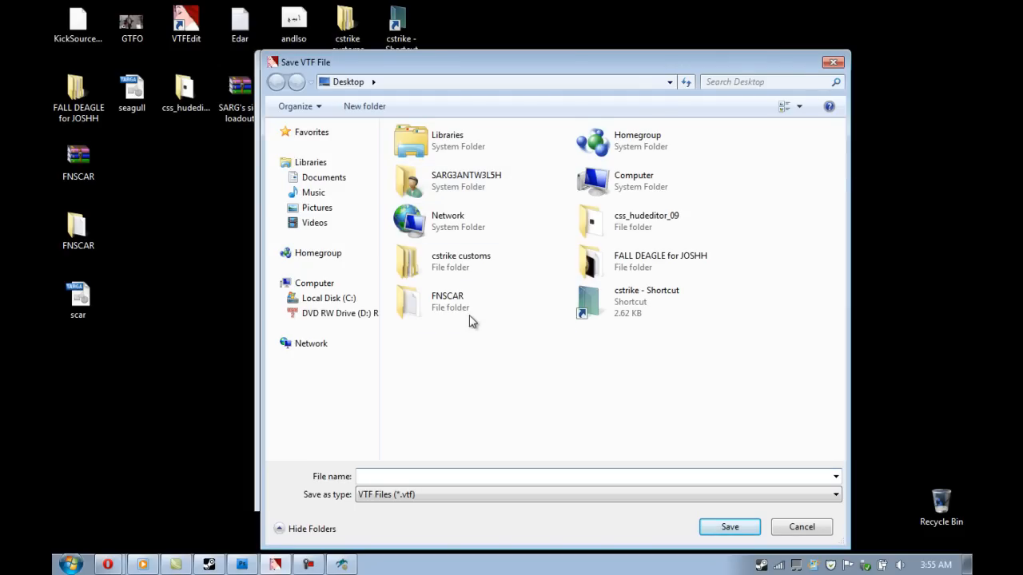
{"action": "double_click", "coordinate": [469, 305]}
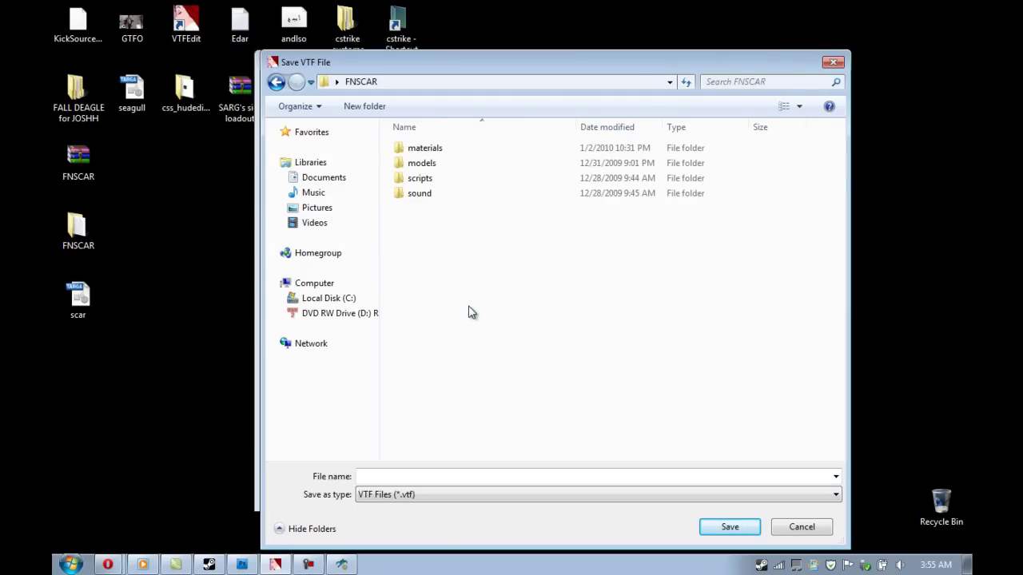
{"action": "double_click", "coordinate": [432, 148]}
{"action": "double_click", "coordinate": [428, 163]}
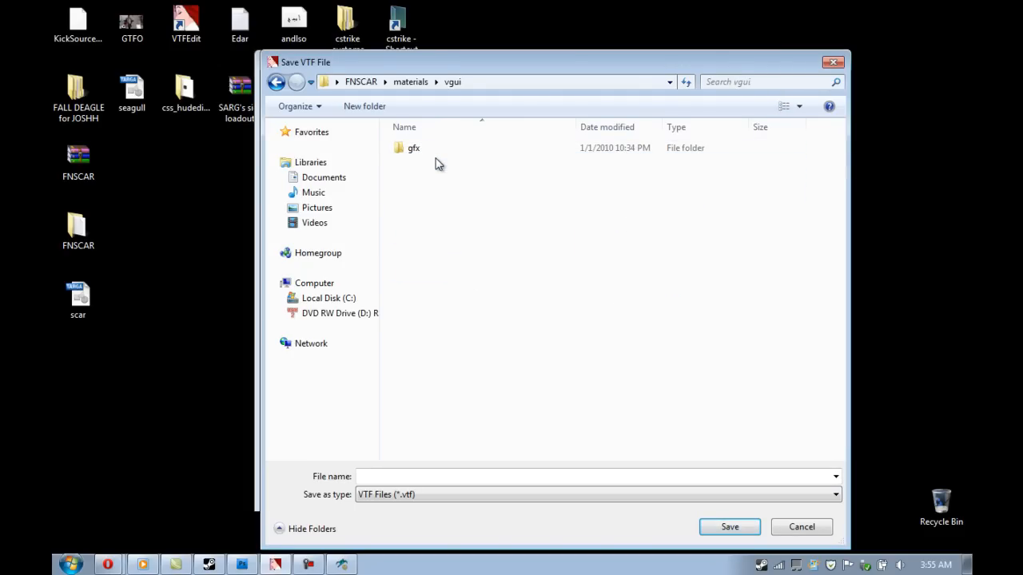
{"action": "double_click", "coordinate": [432, 149]}
{"action": "left_click", "coordinate": [442, 151]}
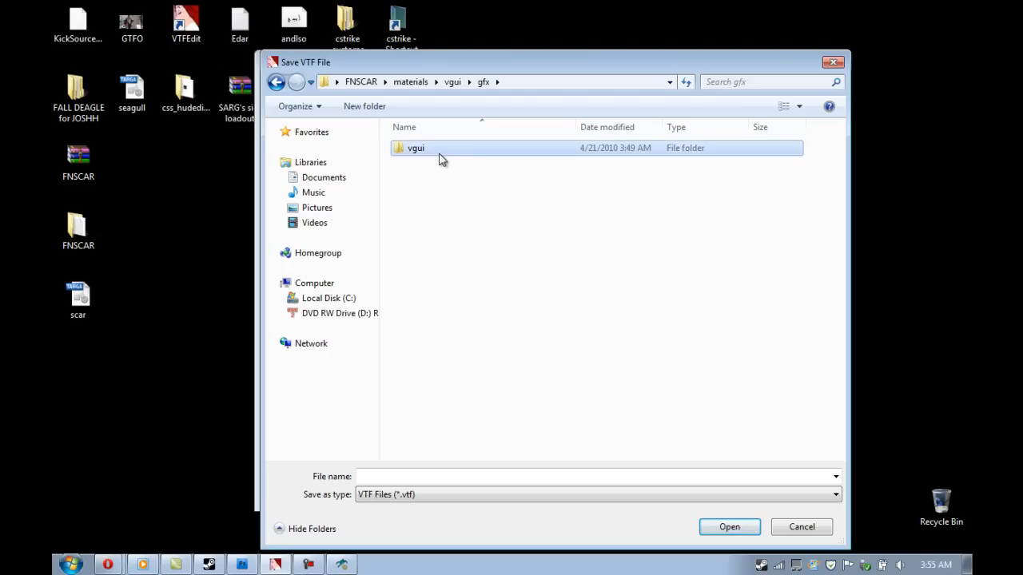
{"action": "double_click", "coordinate": [442, 152]}
Step: Save the texture as aug.vtf, replacing the existing file
{"action": "left_click", "coordinate": [442, 152]}
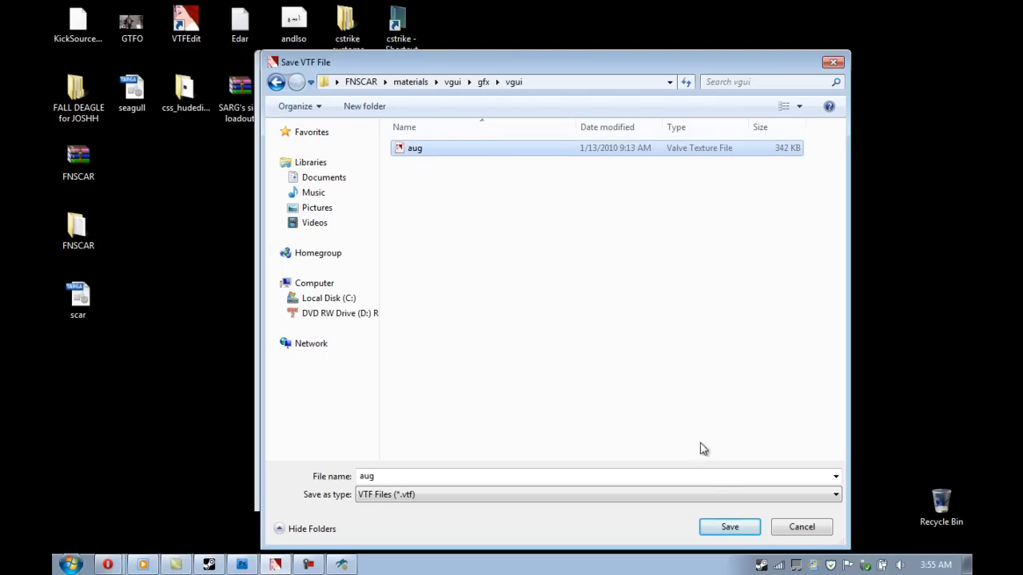
{"action": "left_click", "coordinate": [726, 526]}
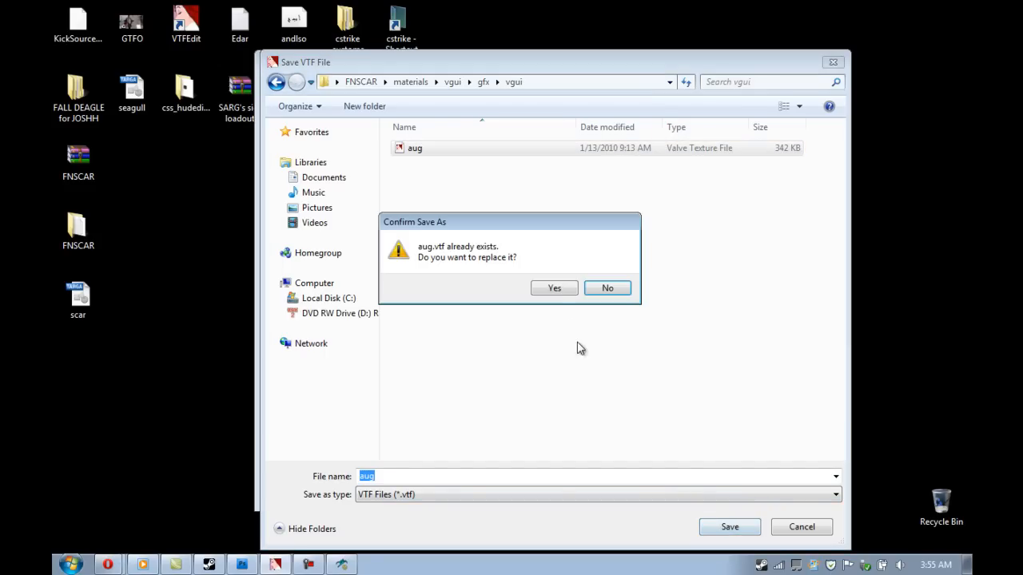
{"action": "left_click", "coordinate": [559, 295]}
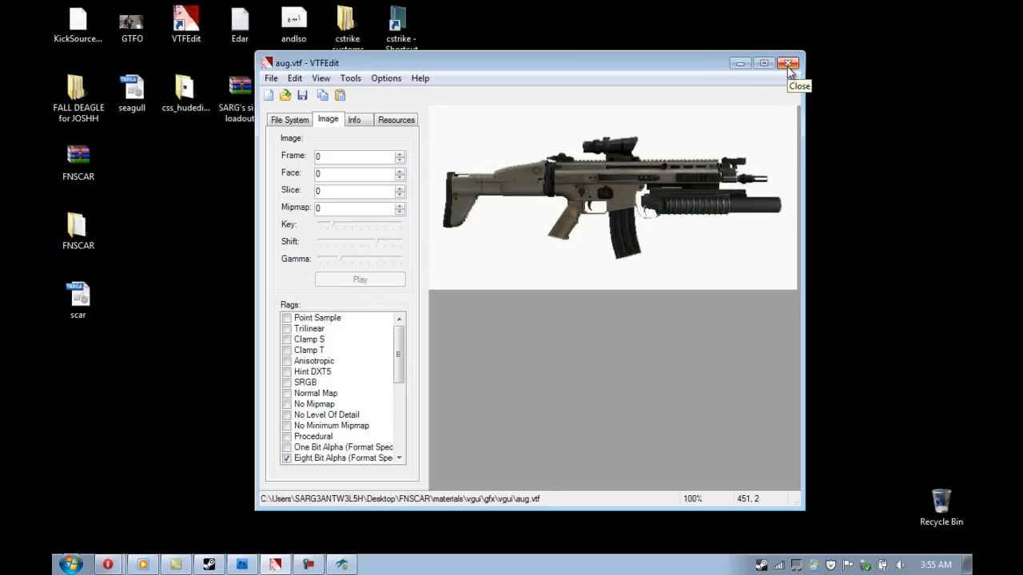
Step: Close VTFEdit, minimize the Source SDK window and close the Half-Life Model Viewer
{"action": "left_click", "coordinate": [789, 64]}
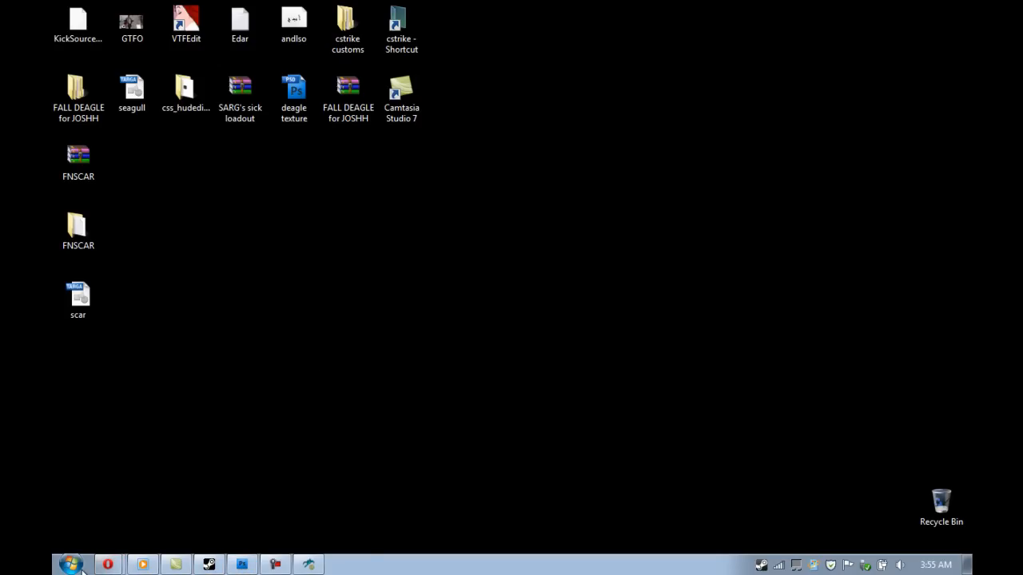
{"action": "left_click", "coordinate": [209, 565]}
{"action": "left_click", "coordinate": [616, 116]}
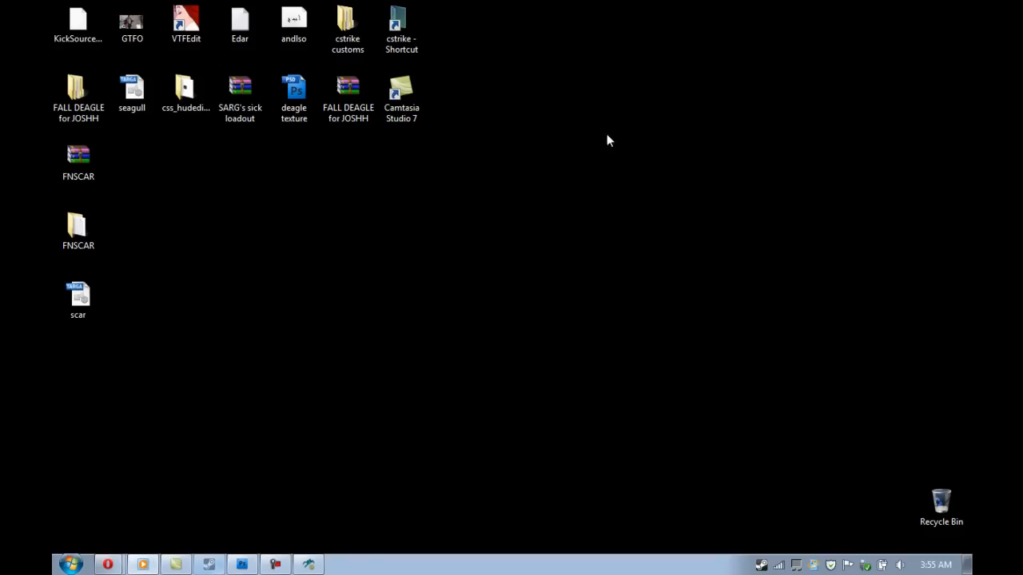
{"action": "left_click", "coordinate": [276, 565]}
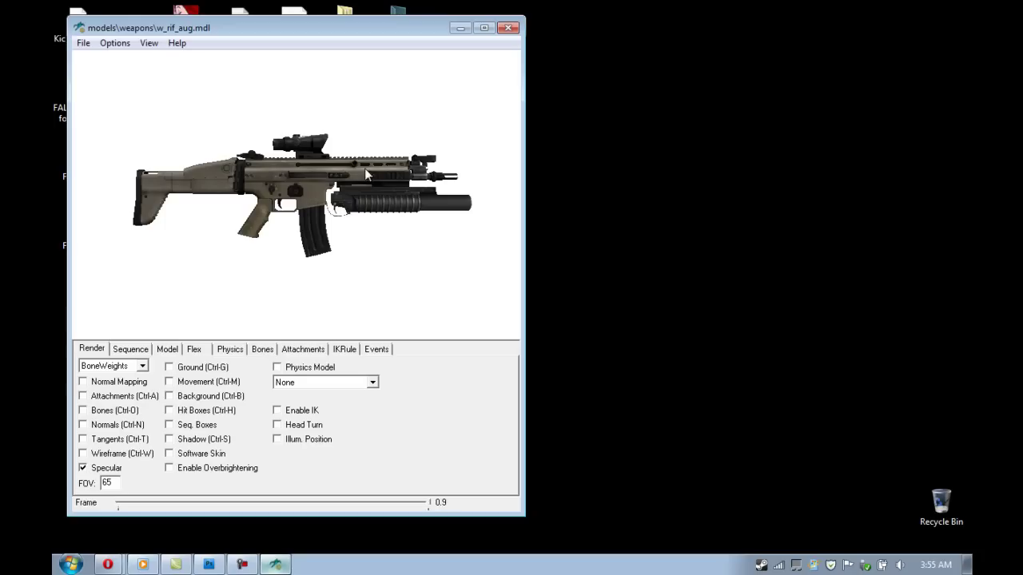
{"action": "left_click", "coordinate": [508, 28]}
Step: Quit Photoshop, discarding changes to Untitled-2 and Untitled-1
{"action": "left_click", "coordinate": [209, 565]}
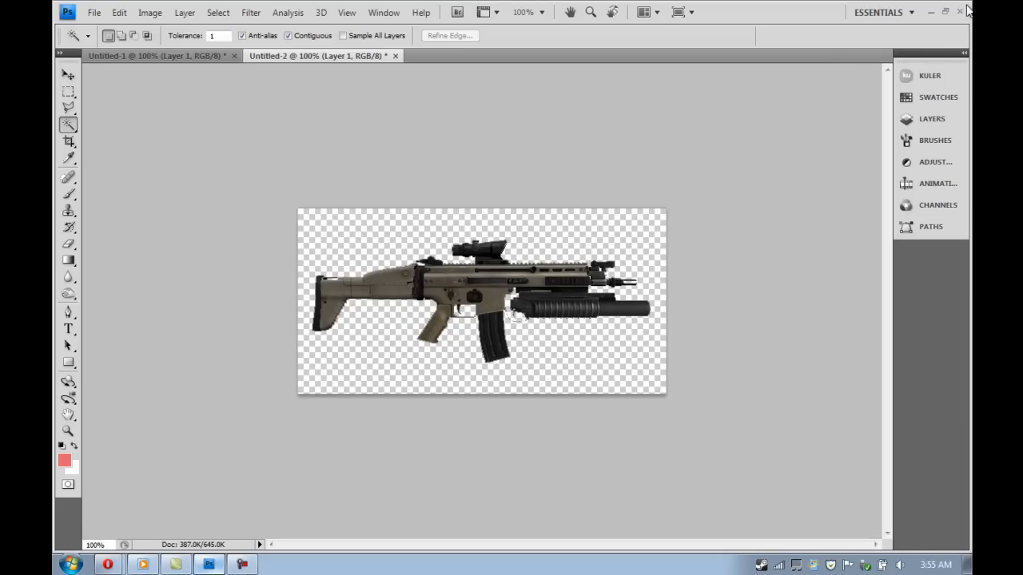
{"action": "left_click", "coordinate": [959, 11]}
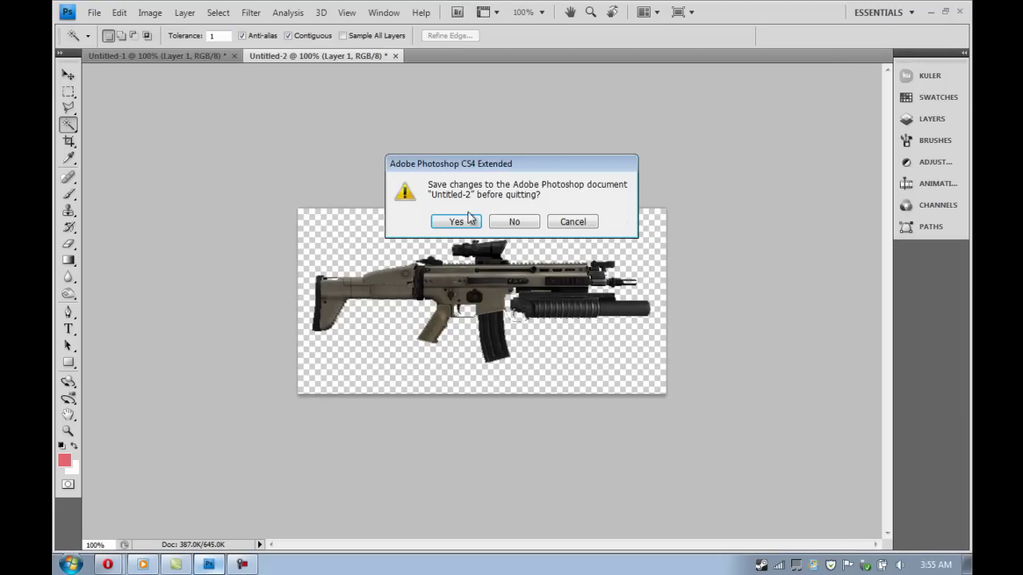
{"action": "left_click", "coordinate": [515, 222]}
{"action": "left_click", "coordinate": [515, 221]}
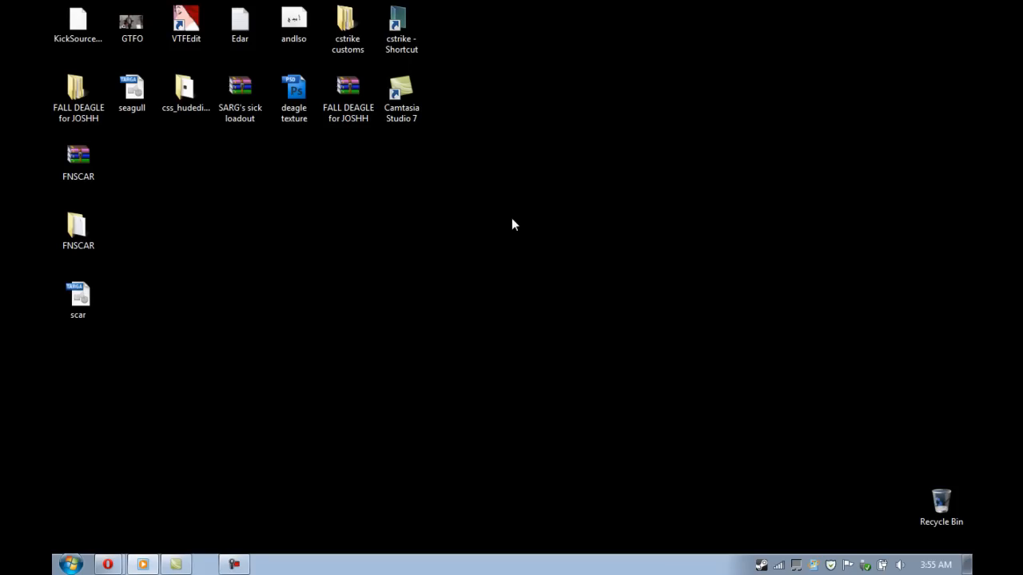
Step: Launch Counter-Strike: Source from the Steam tray icon and join CT Forces as SAS
{"action": "right_click", "coordinate": [762, 566]}
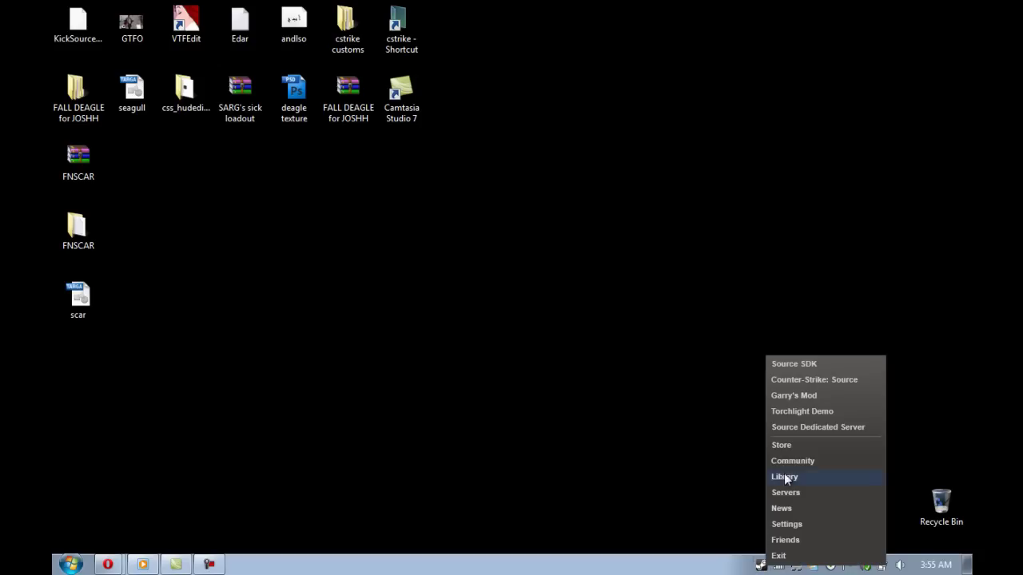
{"action": "left_click", "coordinate": [813, 381]}
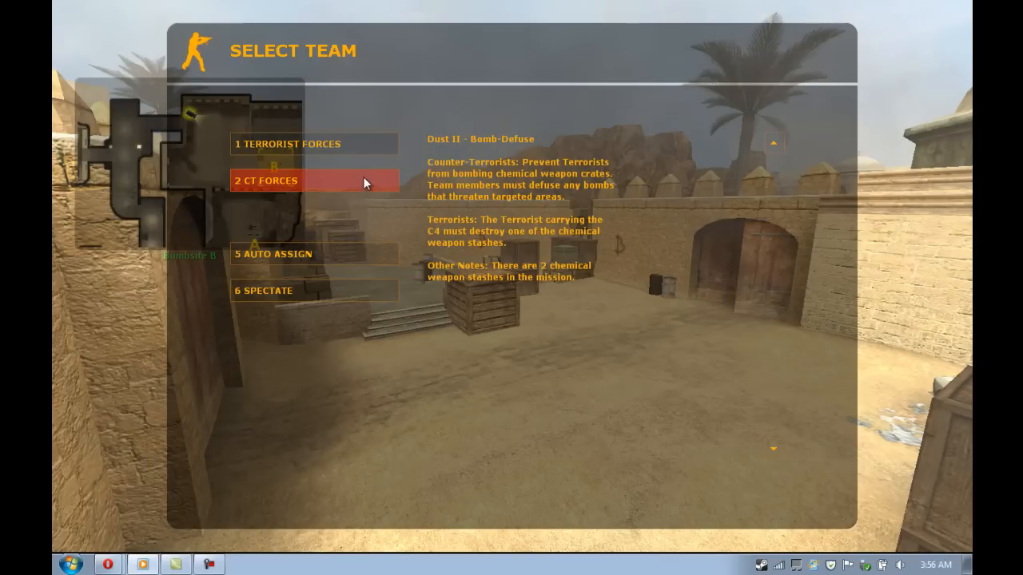
{"action": "left_click", "coordinate": [336, 183]}
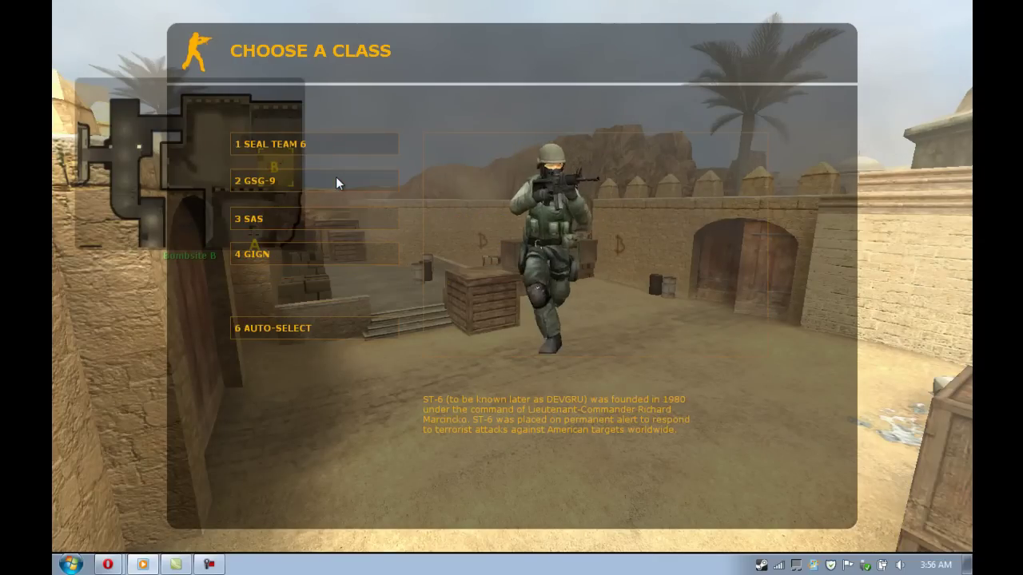
{"action": "left_click", "coordinate": [320, 220]}
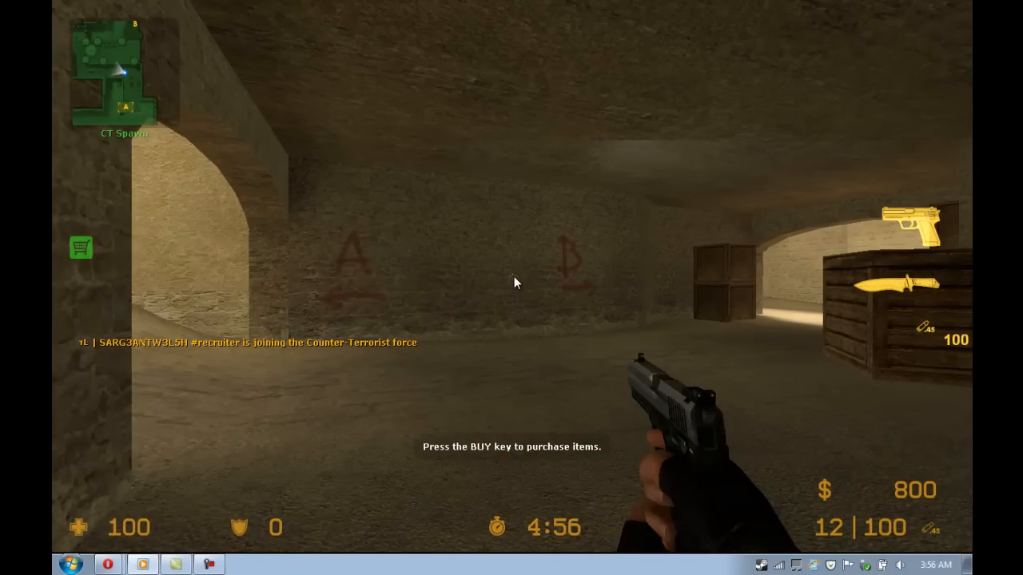
Step: Walk forward and bring up the rifles page of the buy menu
{"action": "key", "text": "w"}
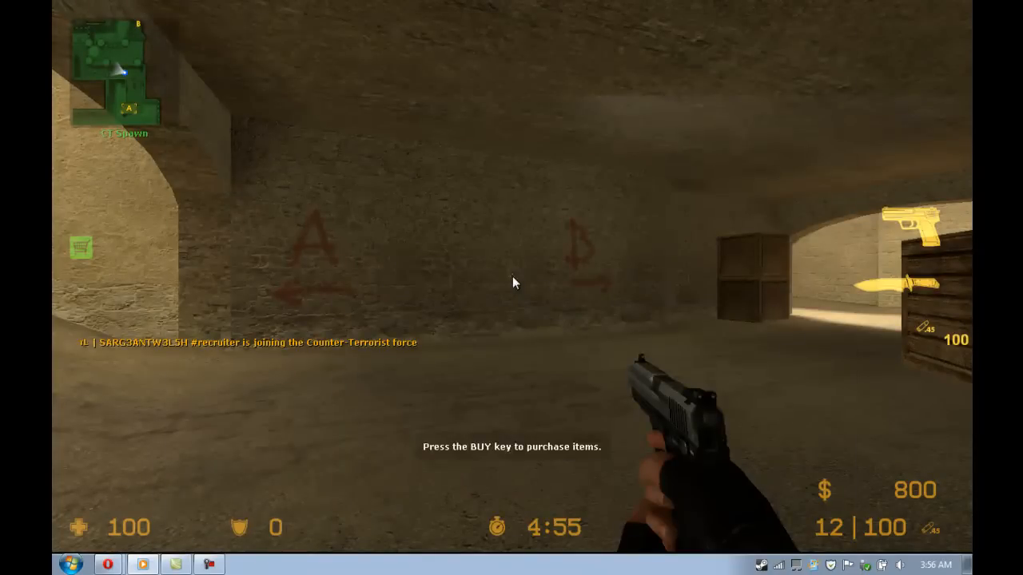
{"action": "key", "text": "b"}
{"action": "key", "text": "4"}
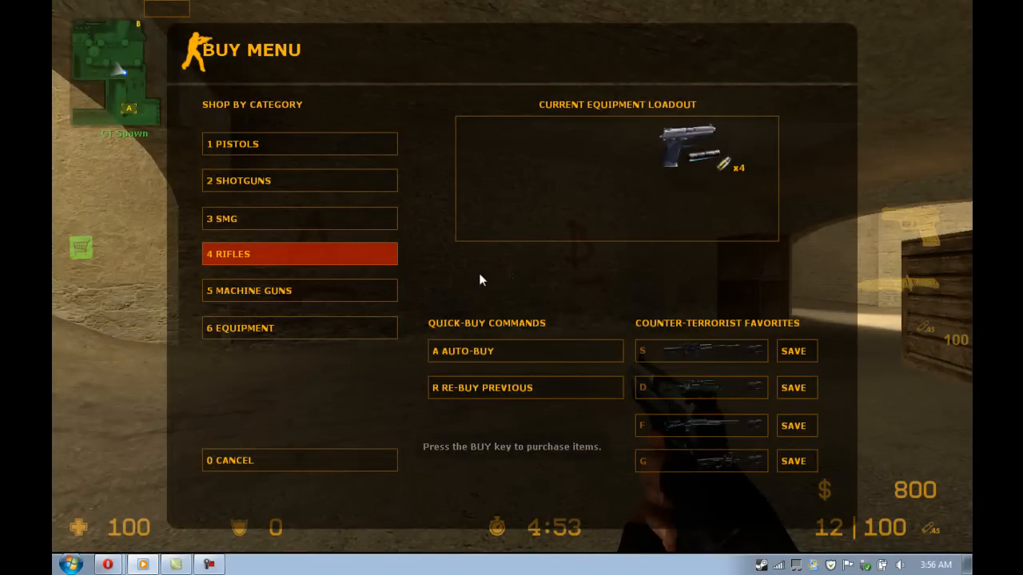